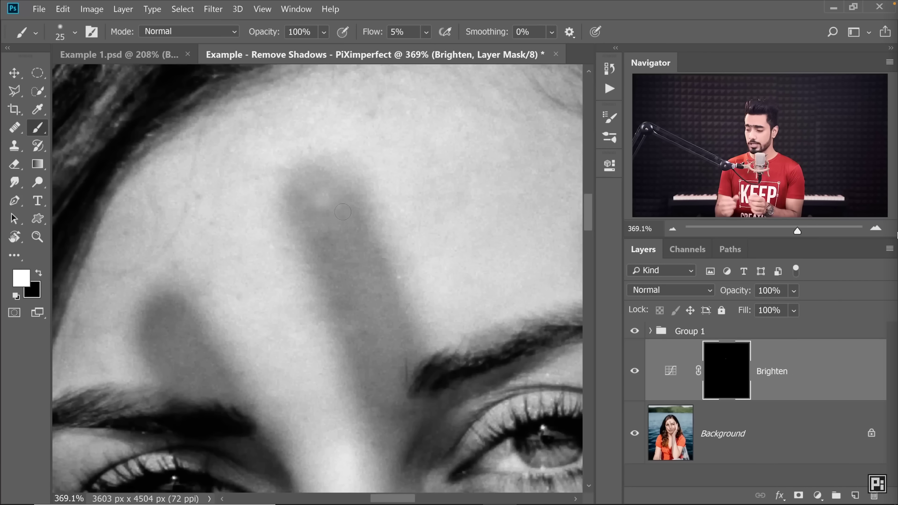
Paint white over the forehead shadow on the Brighten layer mask
drag(342, 212, 303, 176)
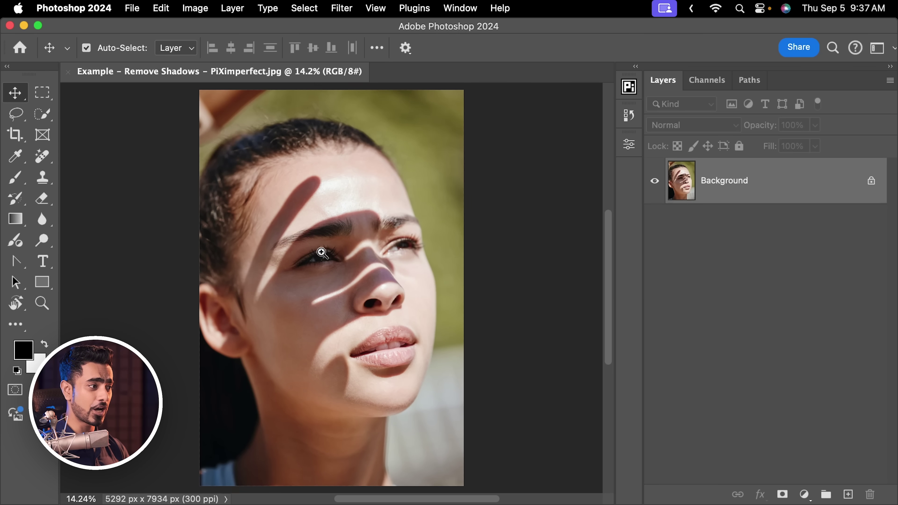
drag(322, 252, 341, 247)
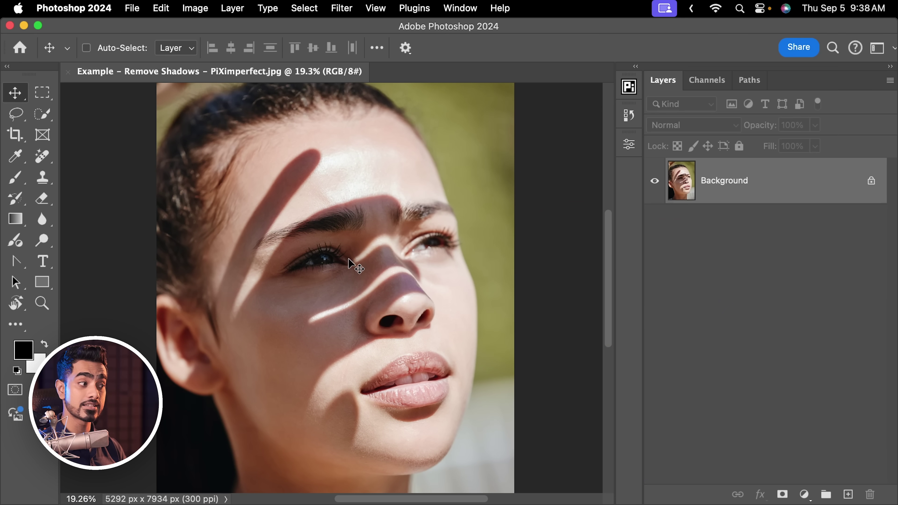
drag(359, 259, 343, 268)
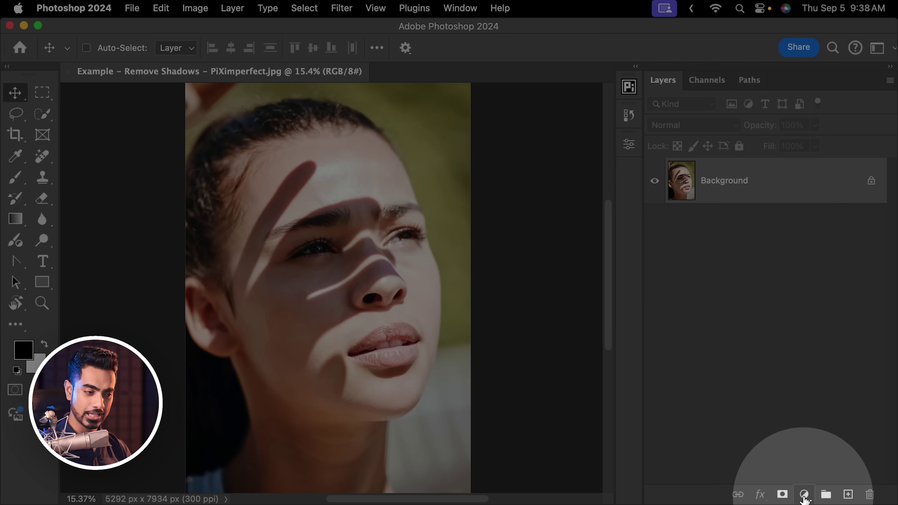
Add a Curves adjustment layer with its midpoint pulled to Input 94 / Output 184
click(804, 494)
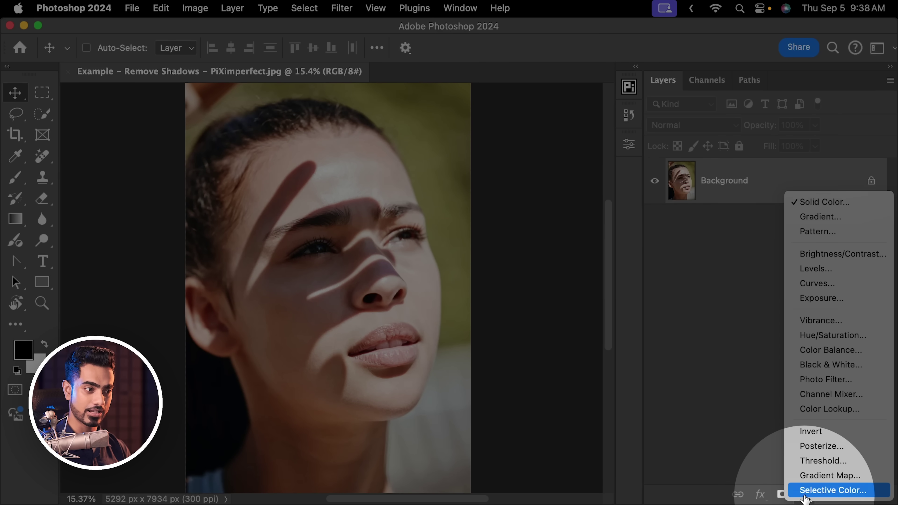
click(813, 283)
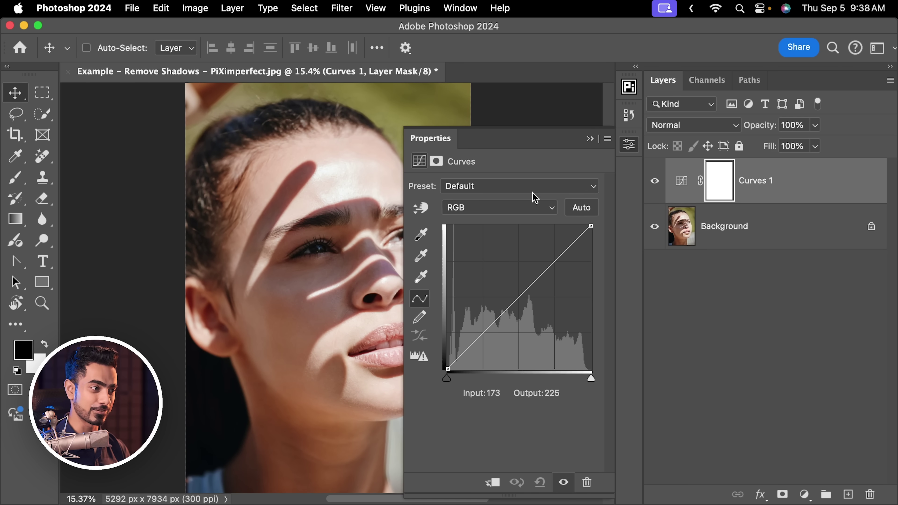
drag(518, 296, 492, 269)
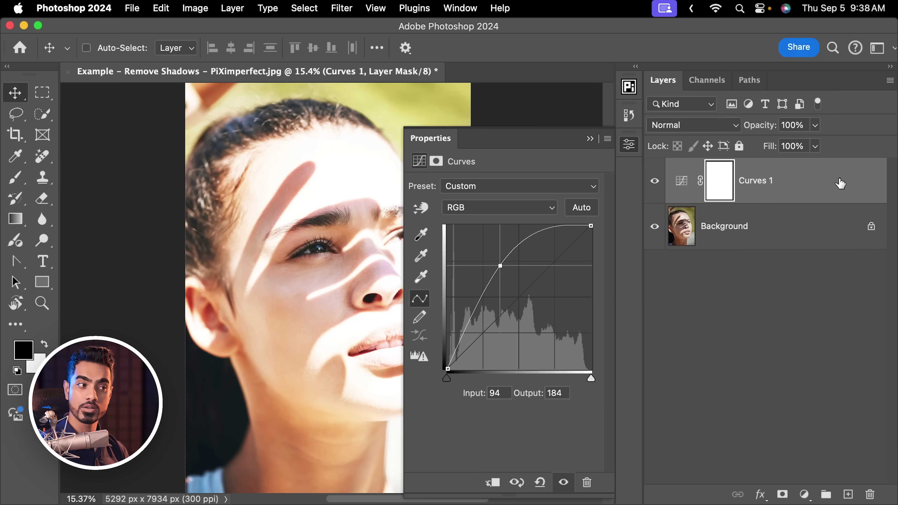
Open Blending Options for Curves 1 and position the window beside the face
double_click(837, 183)
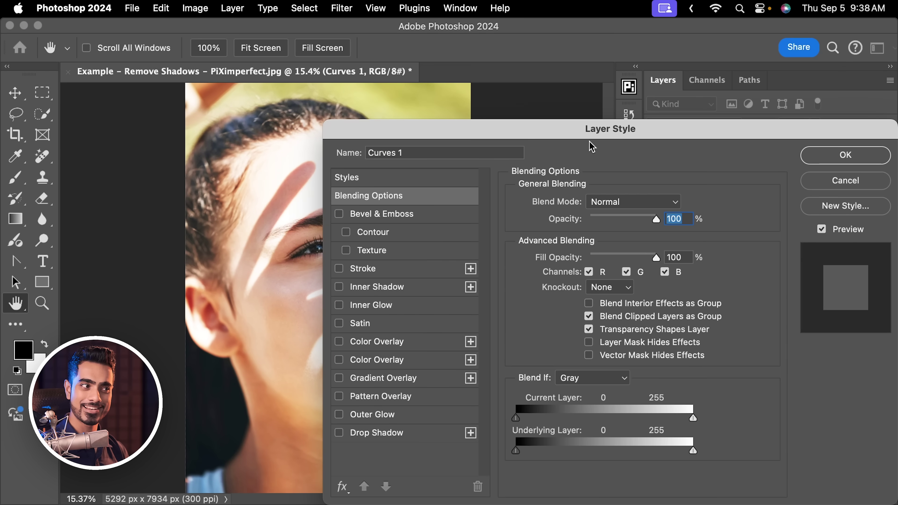
drag(557, 129, 552, 79)
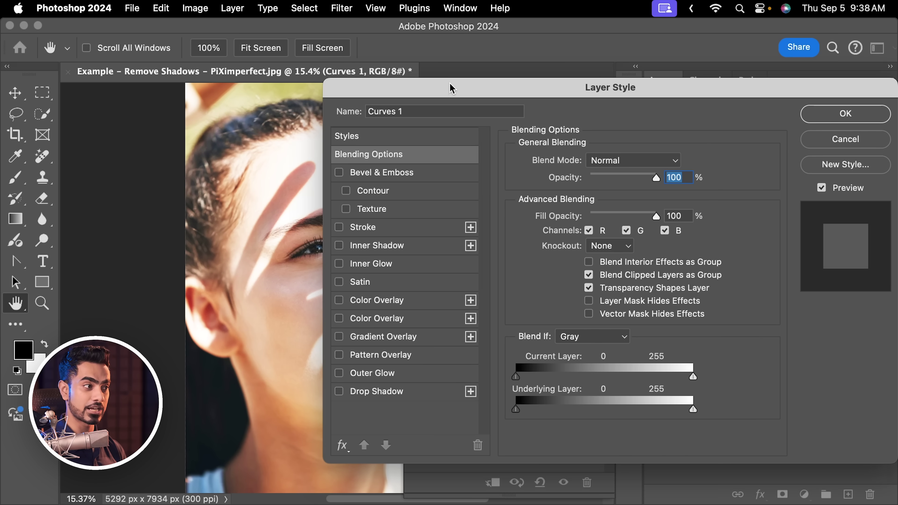
drag(455, 89, 522, 83)
drag(310, 208, 223, 209)
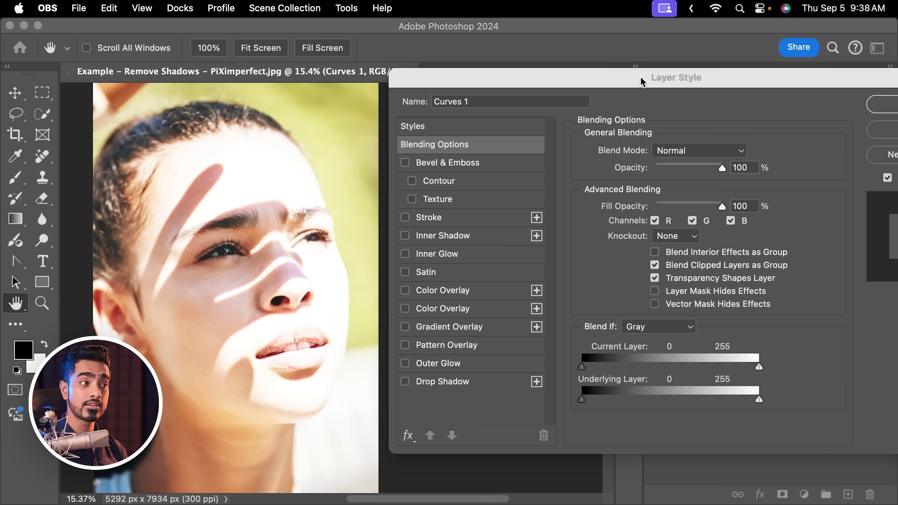
drag(642, 81, 579, 73)
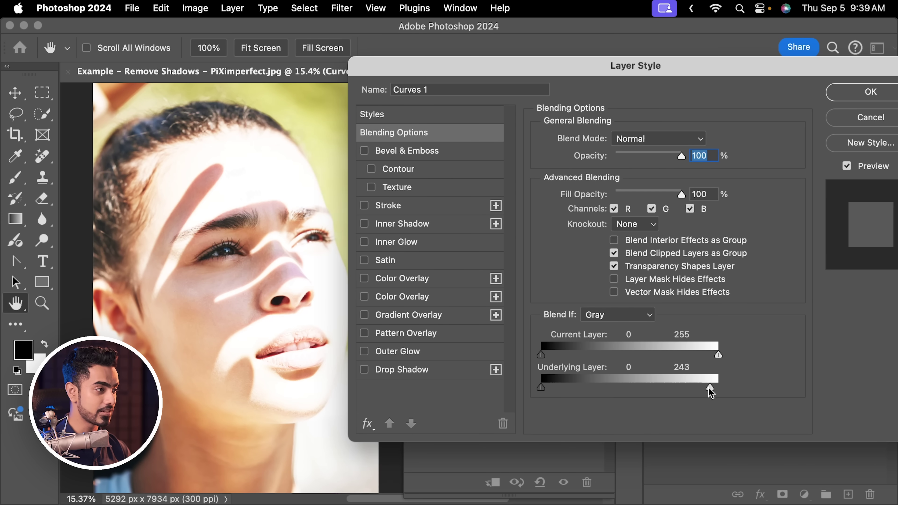
Split the Underlying Layer white slider to 141/161 and apply the blend range
drag(711, 389, 643, 398)
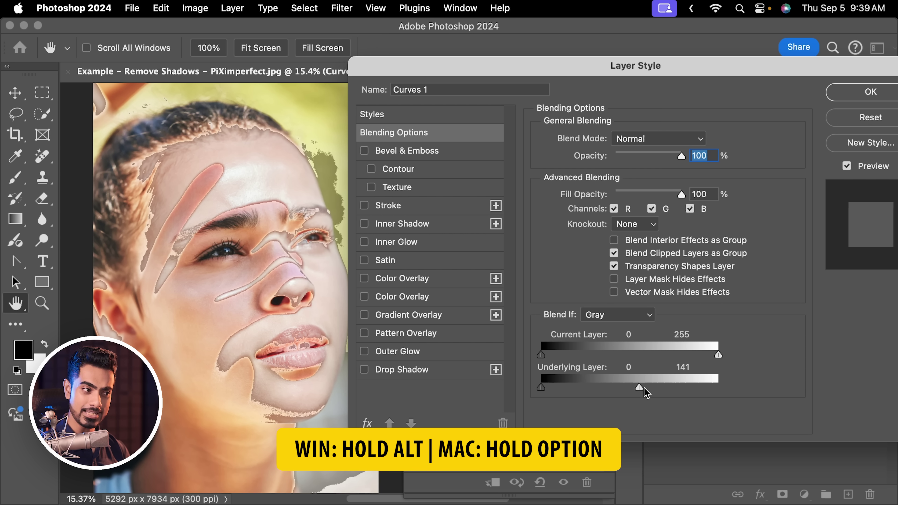
drag(643, 388, 649, 387)
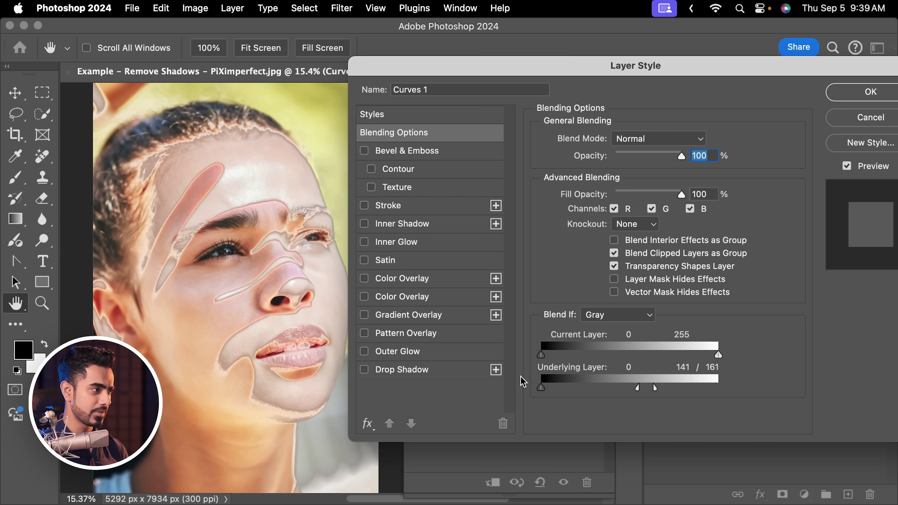
scroll(206, 207, up, 5)
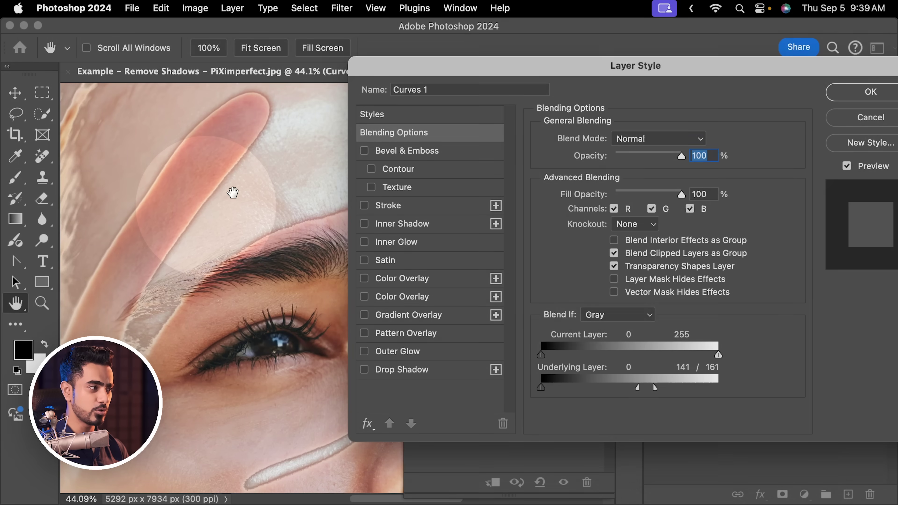
scroll(256, 210, right, 5)
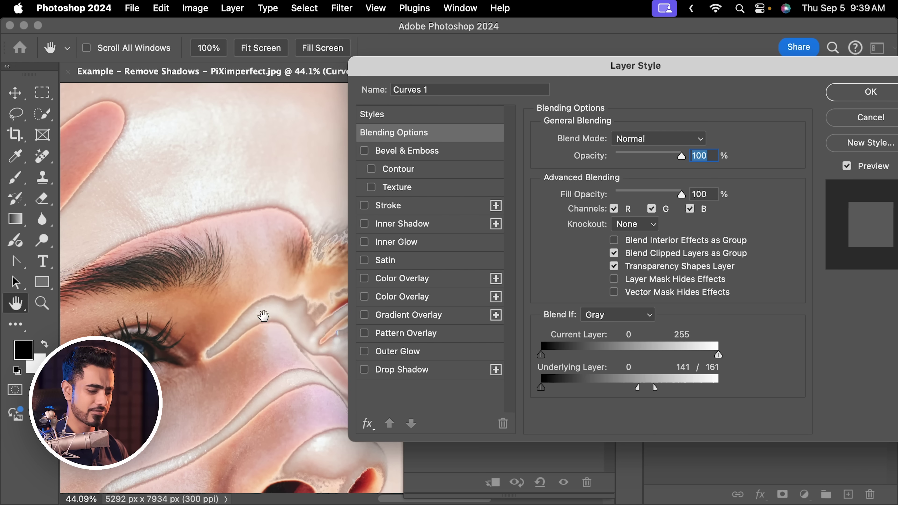
scroll(256, 265, down, 3)
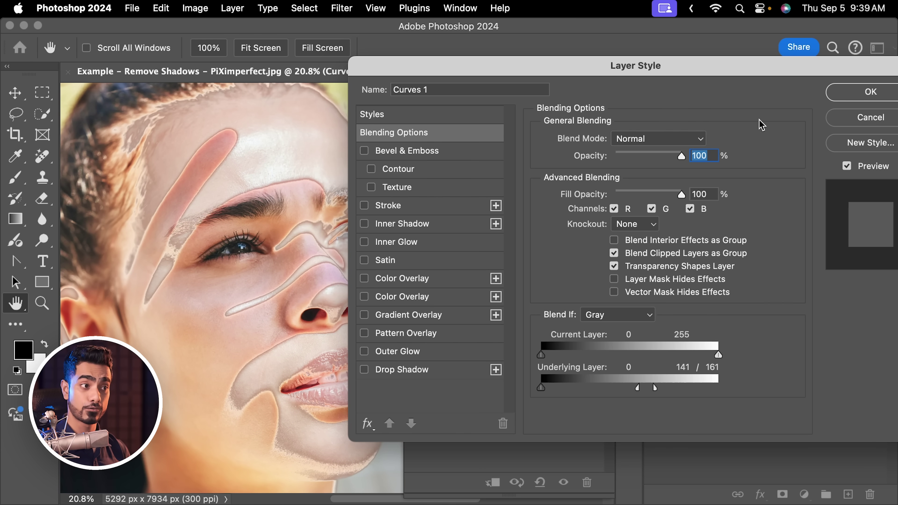
click(873, 93)
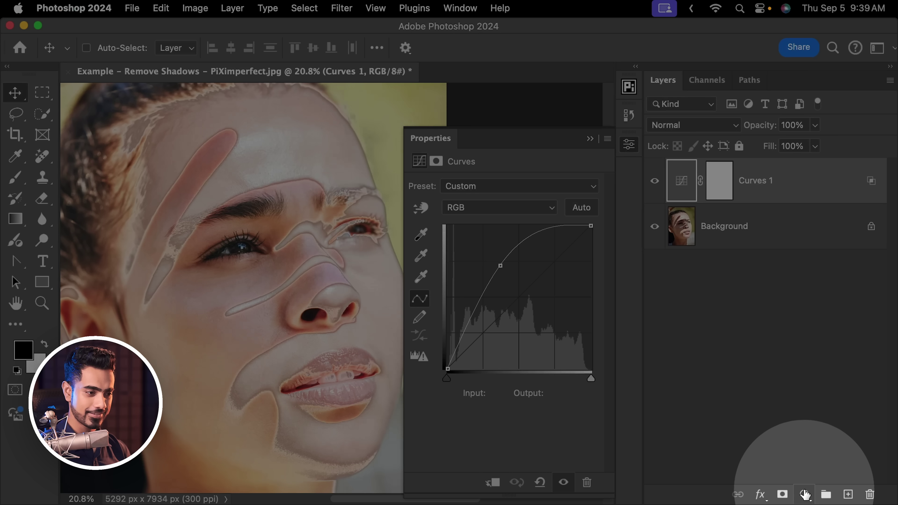
Add a #777777 grey Solid Color fill layer set to Color blend mode
click(805, 494)
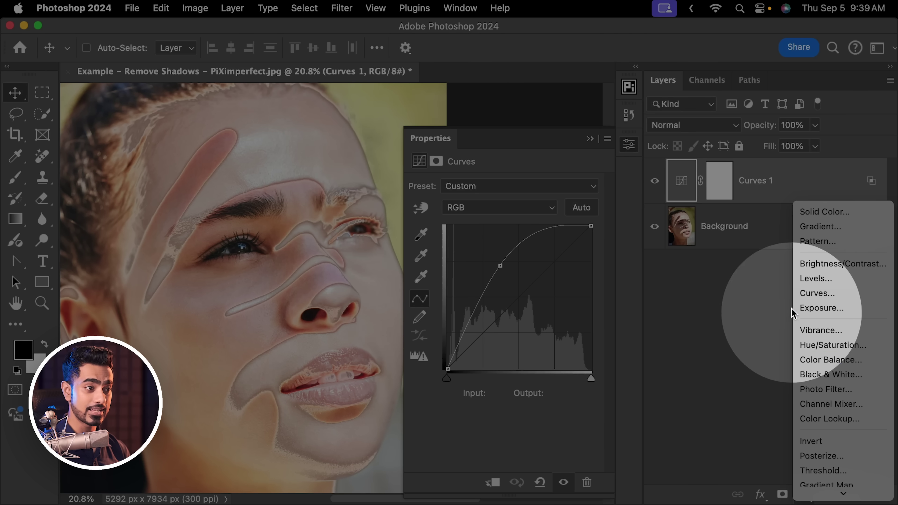
click(815, 217)
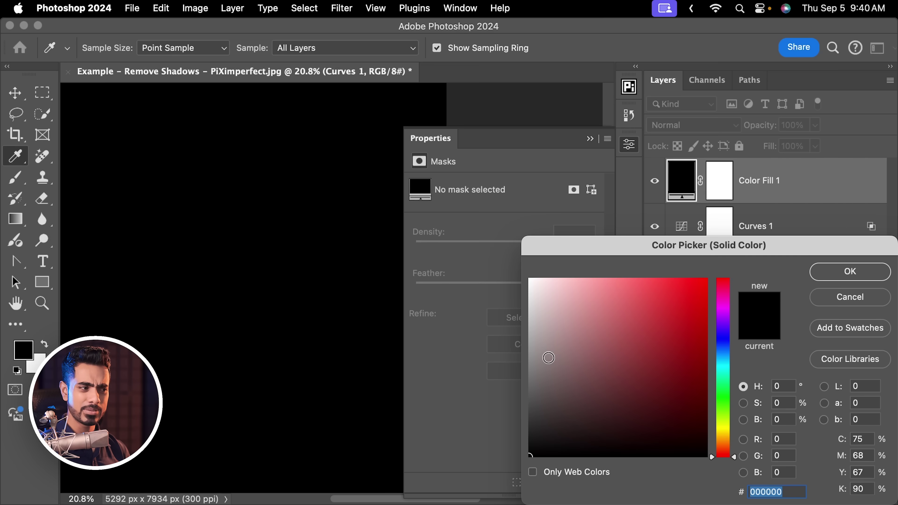
mouse_move(537, 357)
mouse_down()
mouse_move(517, 297)
mouse_move(501, 375)
mouse_move(493, 343)
mouse_up()
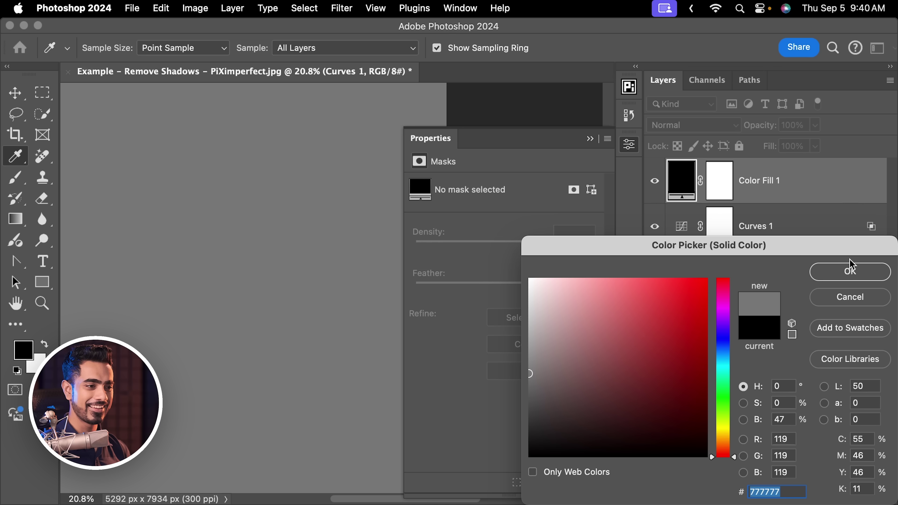
click(852, 271)
click(691, 133)
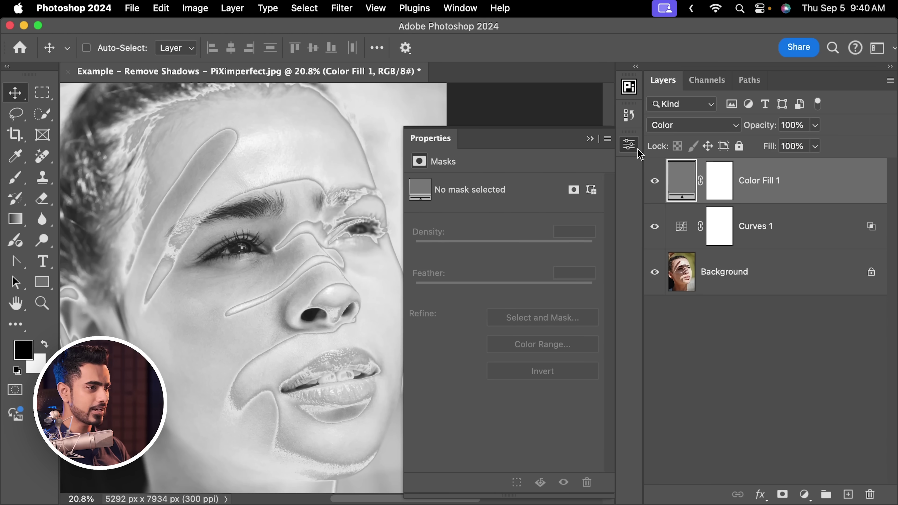
Raise the Curves 1 point to Input 86 / Output 195
click(591, 139)
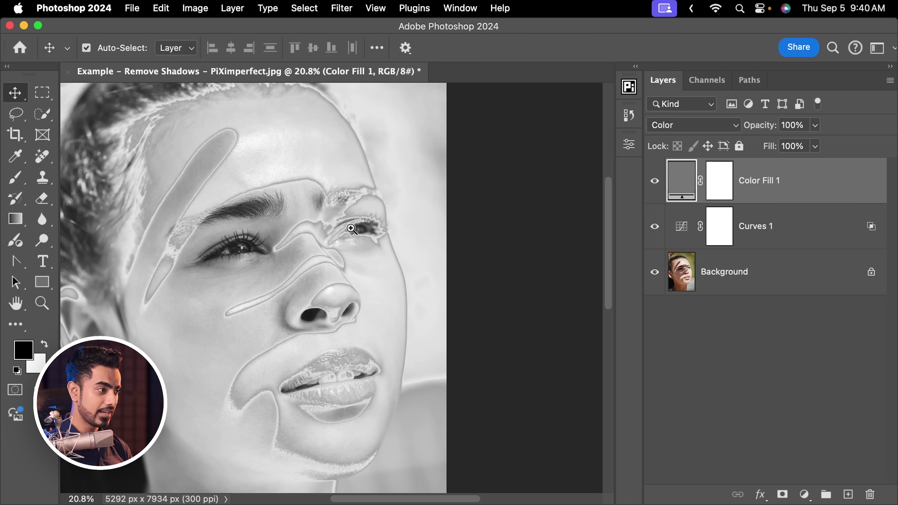
drag(351, 229, 435, 226)
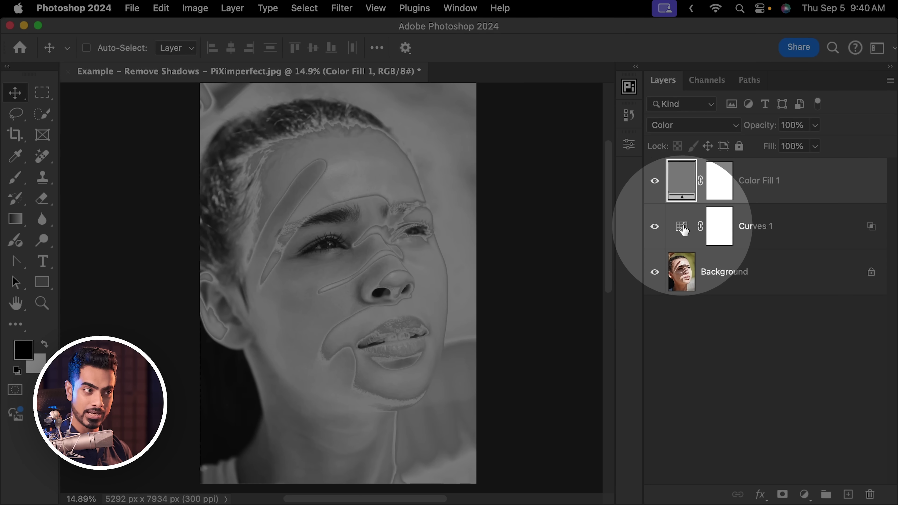
double_click(682, 228)
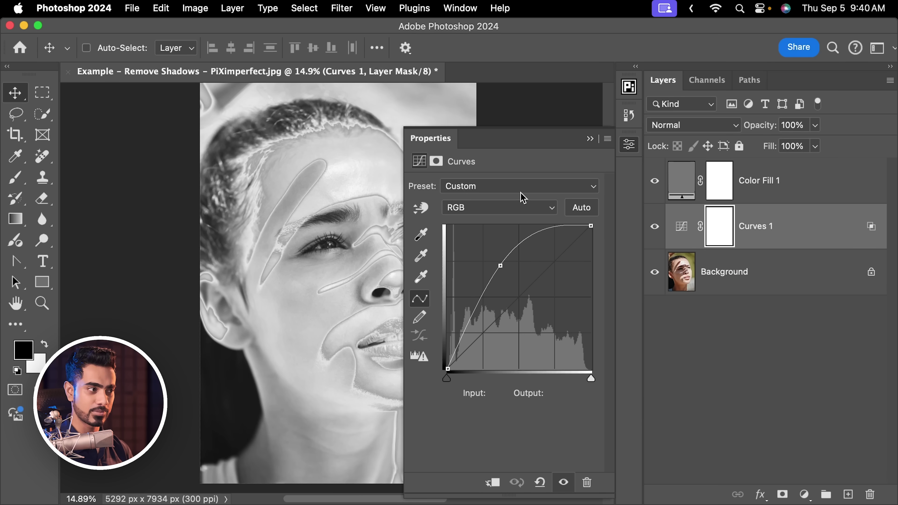
drag(361, 245, 273, 261)
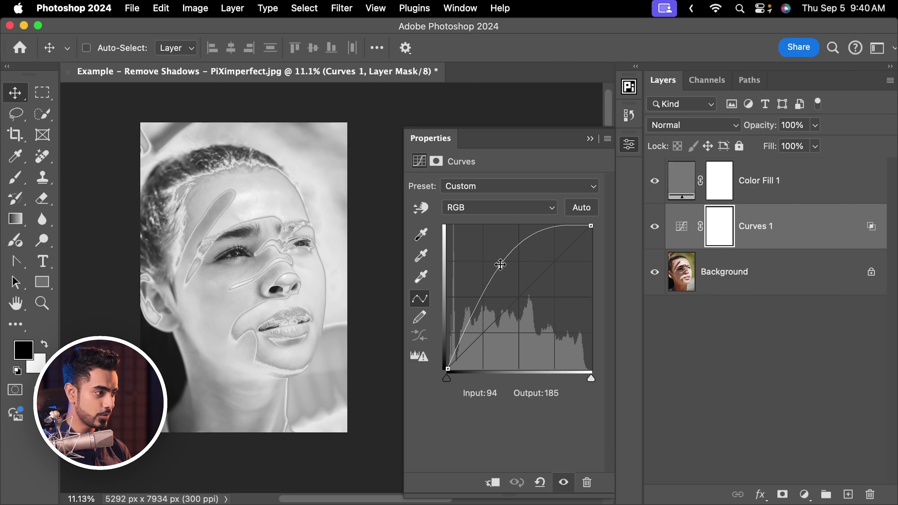
drag(501, 265, 497, 258)
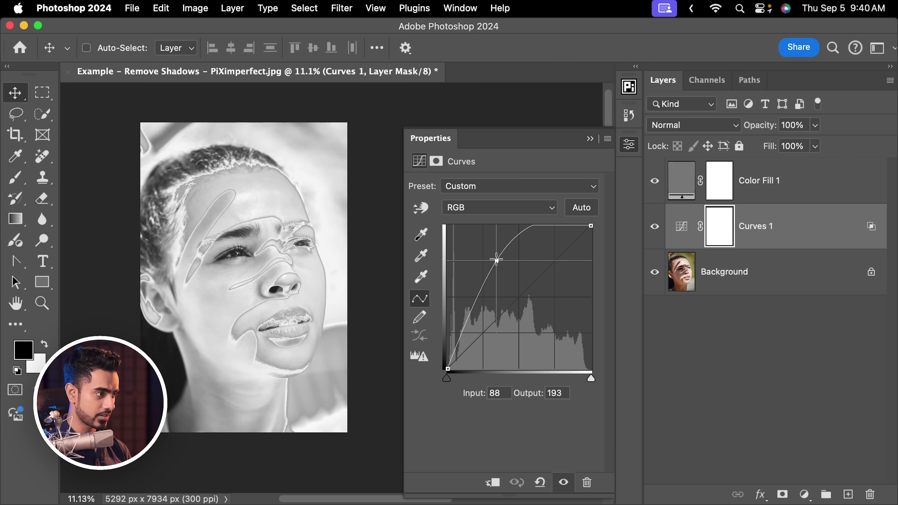
click(592, 139)
scroll(260, 269, up, 3)
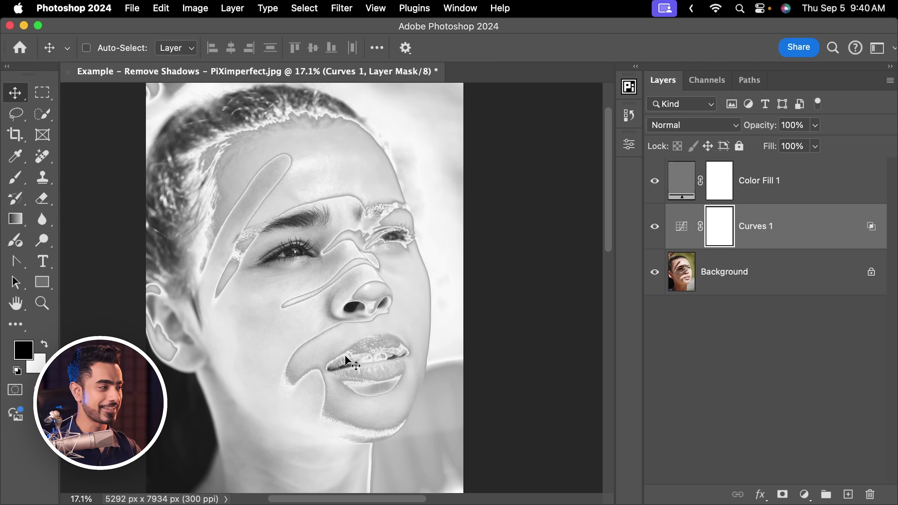
Lasso the shadowed face area, invert, fill the Curves 1 mask black outside it, and deselect
click(23, 119)
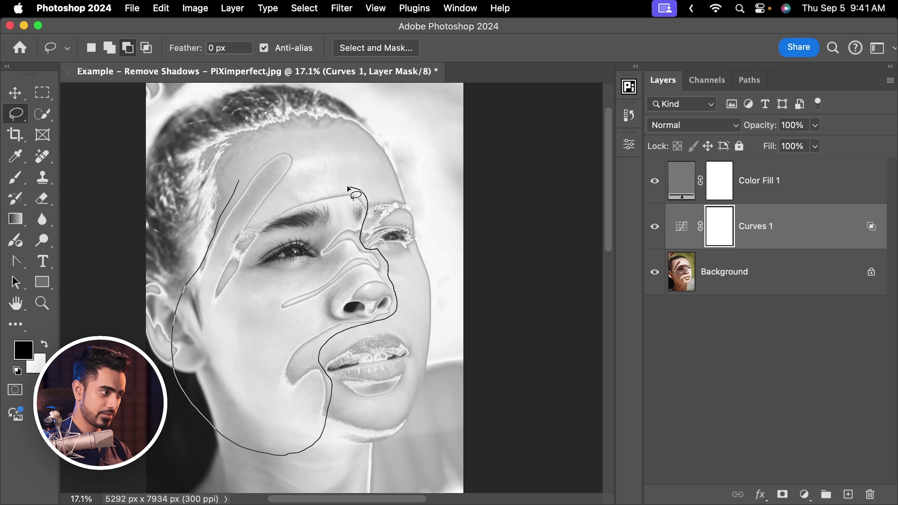
mouse_move(239, 174)
mouse_down()
mouse_move(291, 150)
mouse_move(294, 173)
mouse_move(274, 186)
mouse_up()
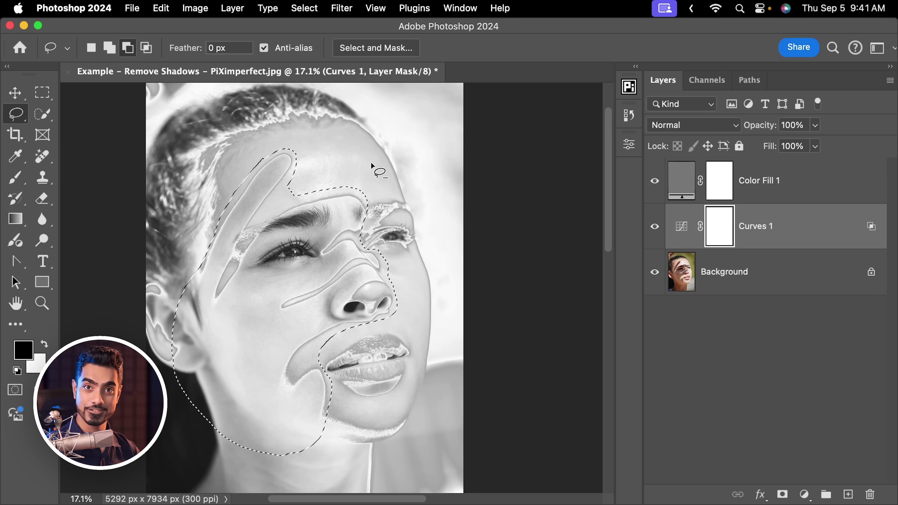
key(super+shift+i)
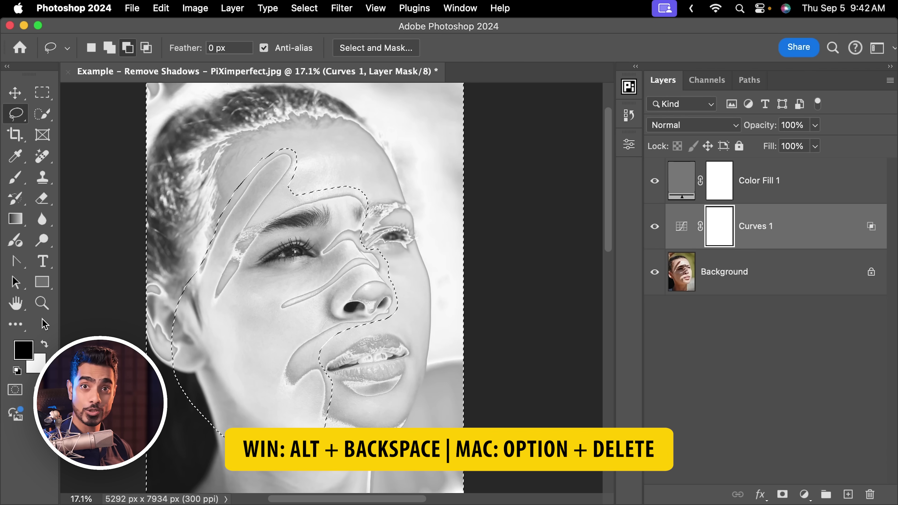
key(alt+BackSpace)
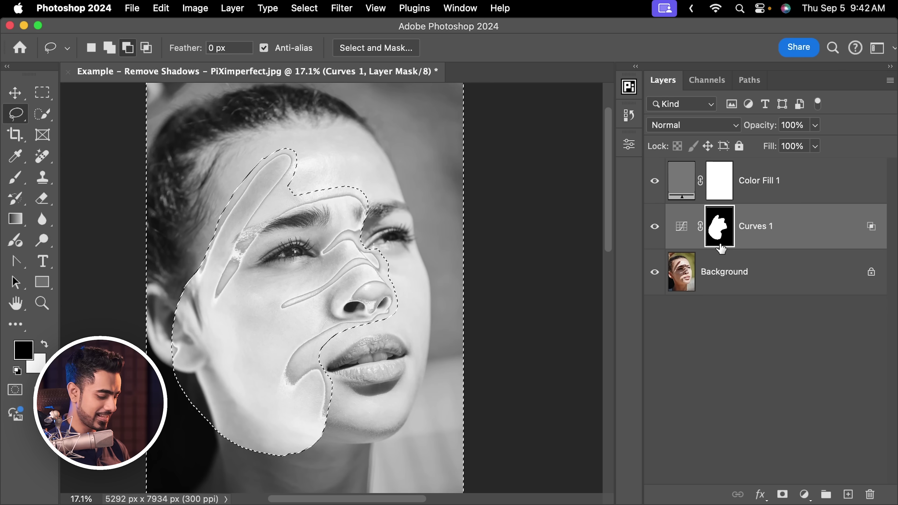
key(super+d)
key(super+shift+d)
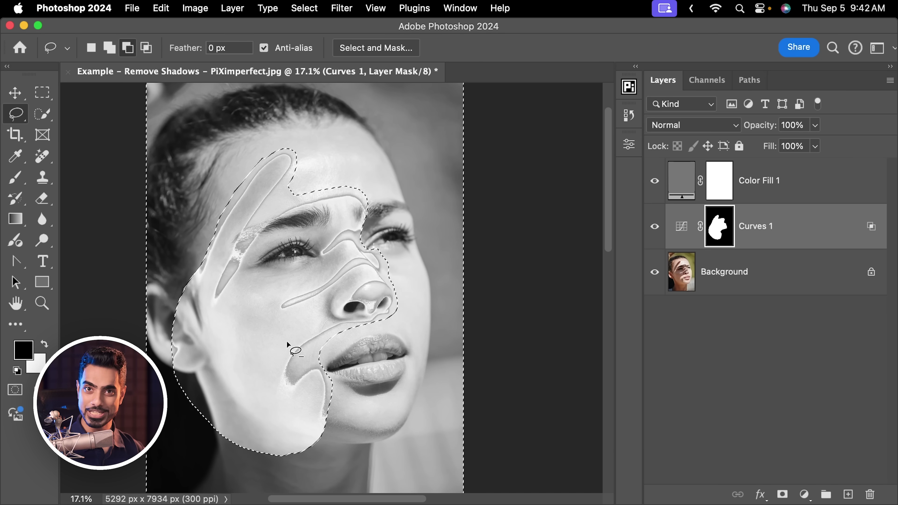
key(super+d)
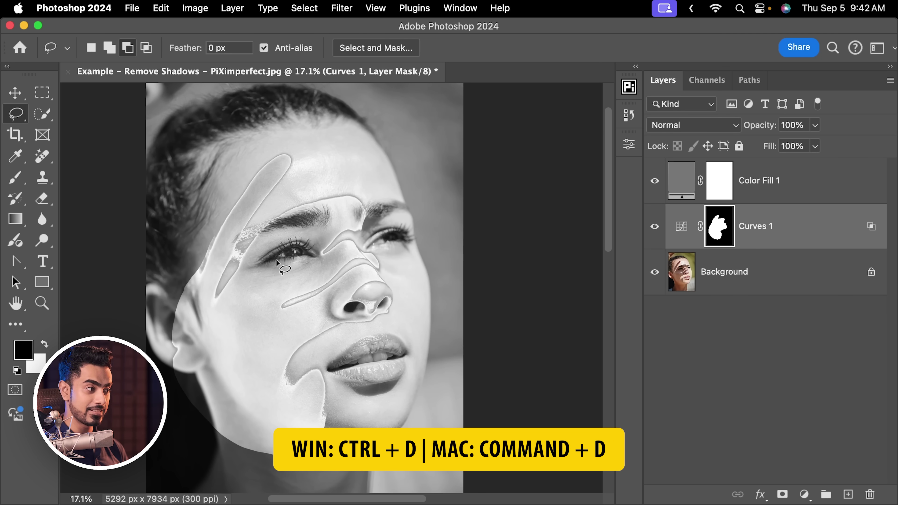
Switch to the Brush tool with the Soft Round preset
click(15, 177)
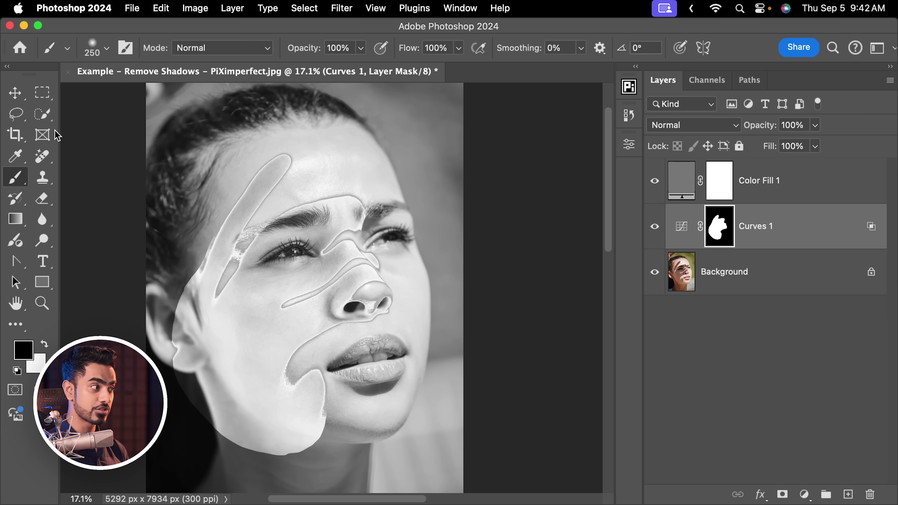
click(101, 53)
click(27, 211)
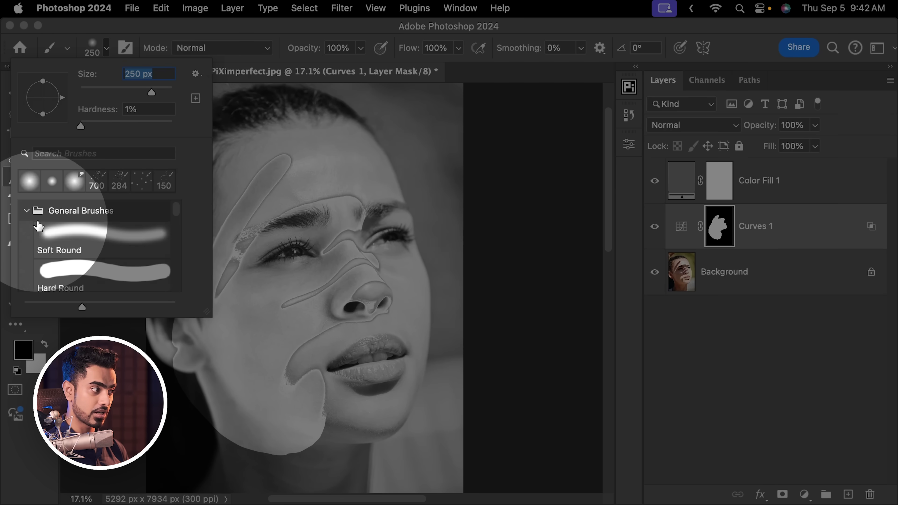
click(106, 48)
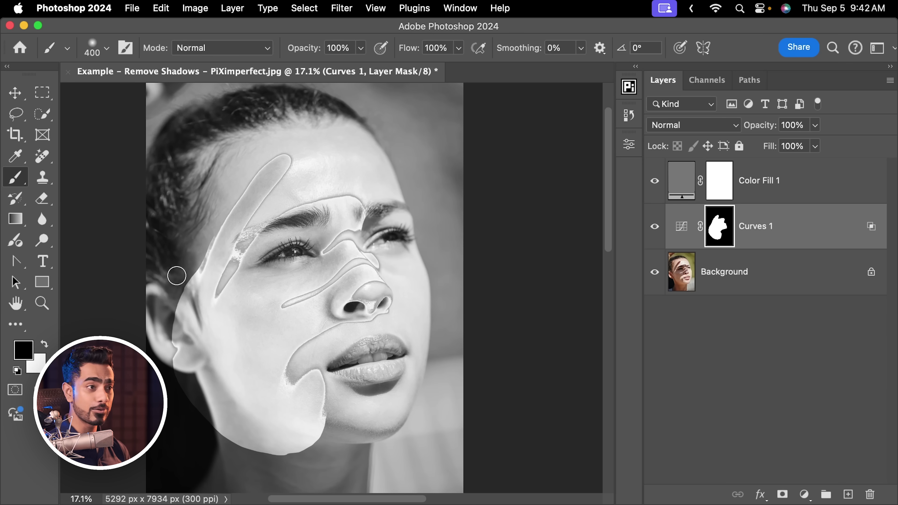
Paint black on the Curves 1 mask along the chin, neck and cheek edges
key(bracketright)
key(bracketright)
key(bracketright)
key(bracketright)
key(bracketright)
key(bracketright)
key(bracketright)
key(bracketright)
key(bracketright)
key(bracketright)
key(bracketright)
key(bracketright)
key(bracketright)
key(bracketright)
key(bracketright)
key(bracketright)
key(bracketright)
key(bracketright)
key(bracketright)
key(bracketright)
scroll(155, 301, down, 1)
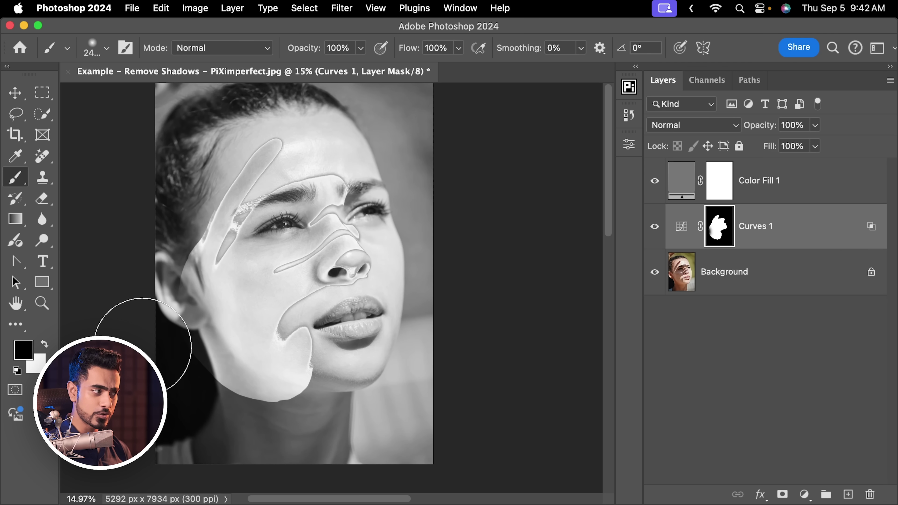
key(bracketright)
key(bracketright)
key(bracketright)
key(bracketright)
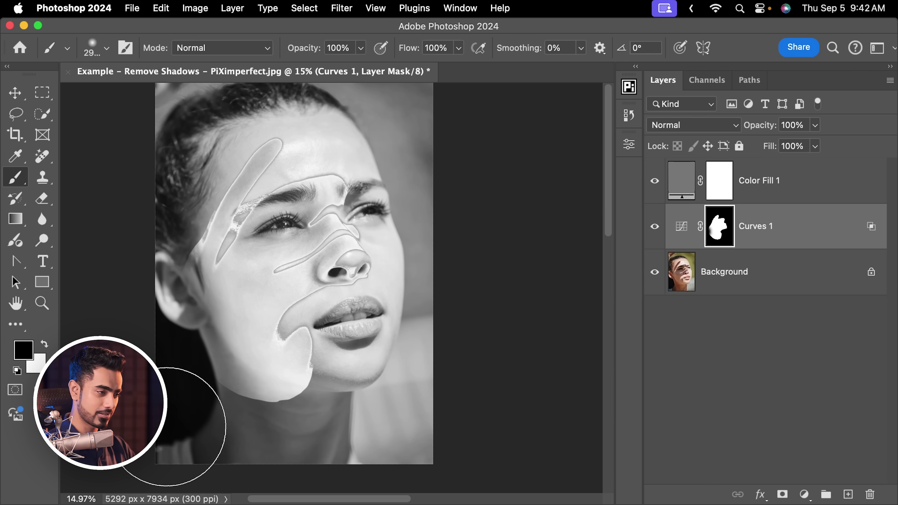
key(bracketleft)
key(bracketleft)
key(bracketleft)
mouse_move(201, 421)
mouse_down()
mouse_move(241, 471)
mouse_move(272, 438)
mouse_up()
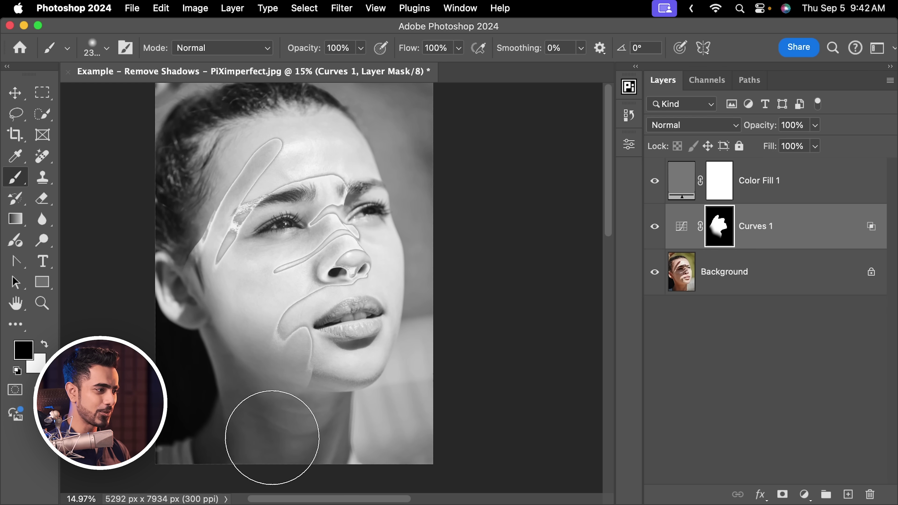
key(bracketleft)
key(bracketleft)
mouse_move(206, 422)
mouse_down()
mouse_move(153, 426)
mouse_move(134, 393)
mouse_move(154, 416)
mouse_move(118, 279)
mouse_move(138, 260)
mouse_up()
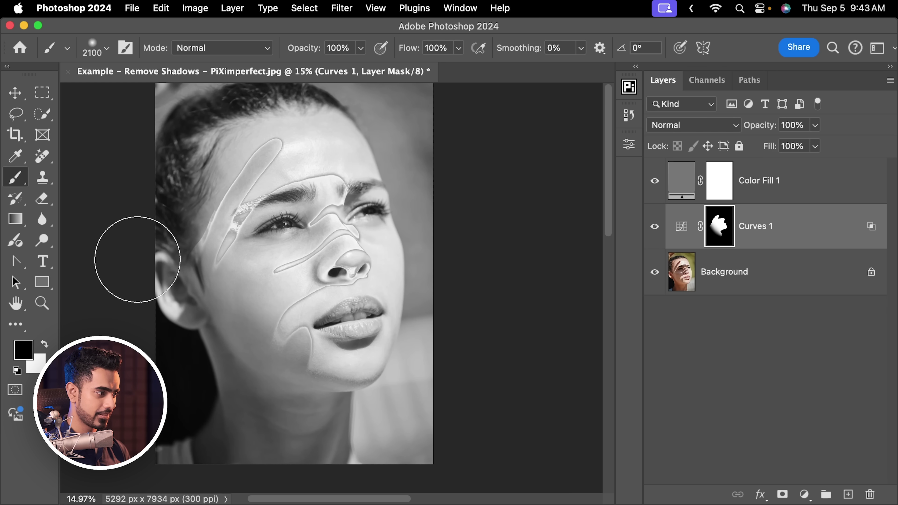
key(bracketleft)
key(bracketleft)
key(bracketleft)
key(bracketleft)
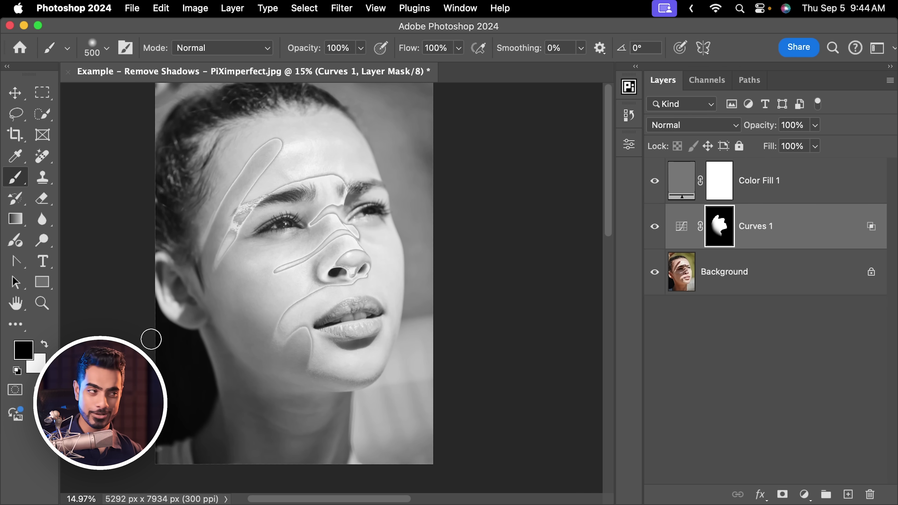
Set the brush Flow to 2%
click(439, 47)
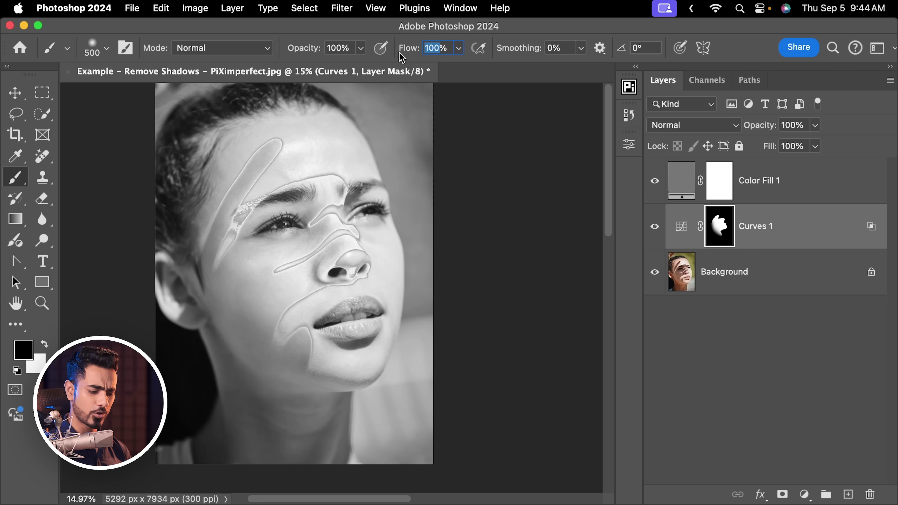
text(2)
key(Return)
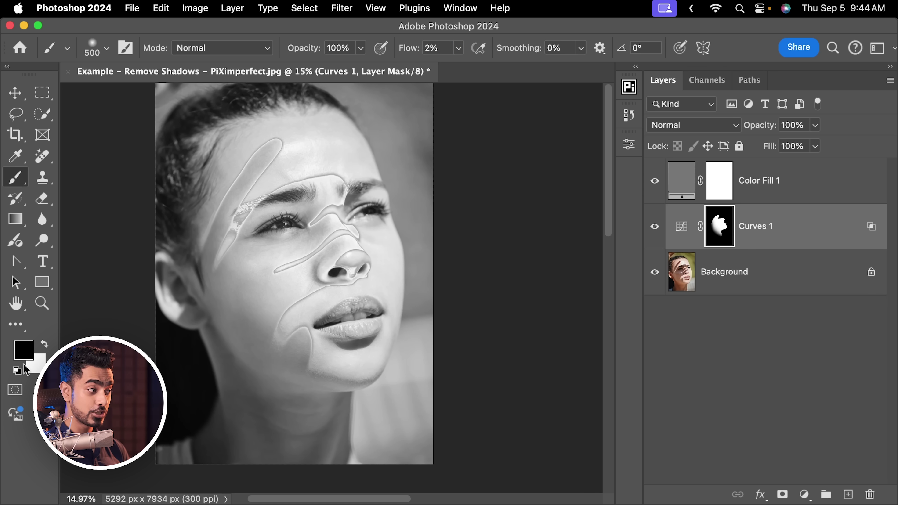
scroll(187, 245, up, 5)
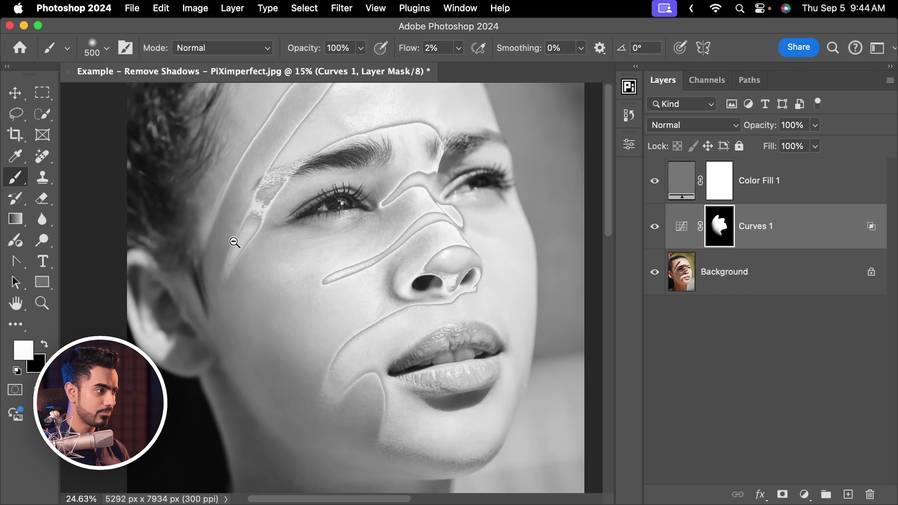
Resize the brush and make white the foreground paint colour
key(bracketleft)
key(bracketleft)
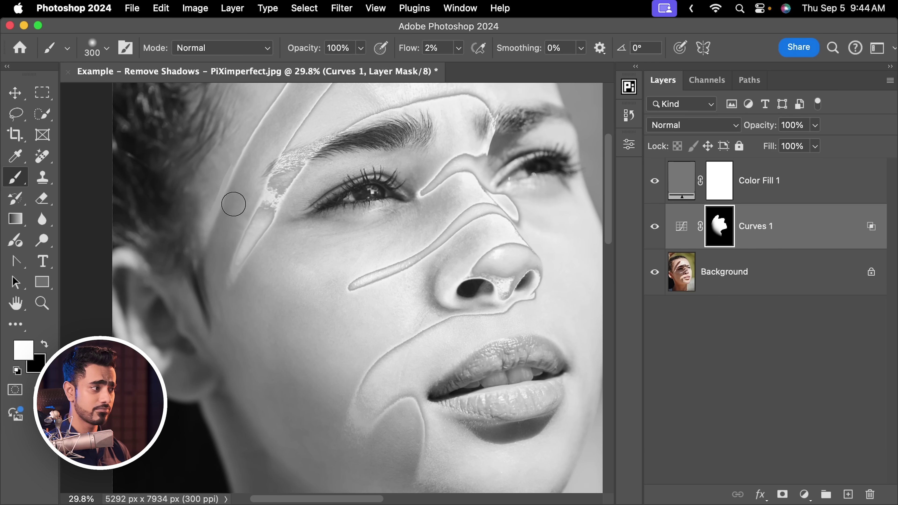
key(bracketleft)
key(bracketleft)
key(bracketleft)
key(bracketleft)
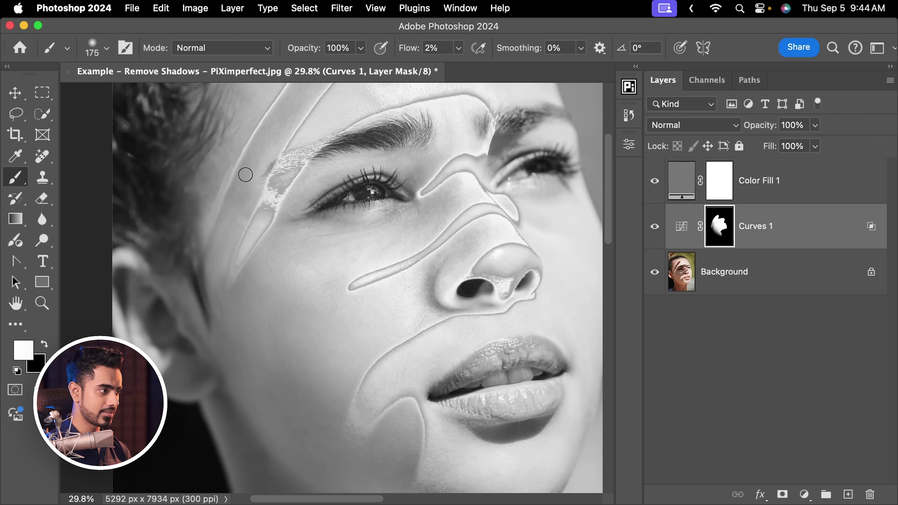
key(bracketleft)
scroll(256, 237, down, 3)
key(x)
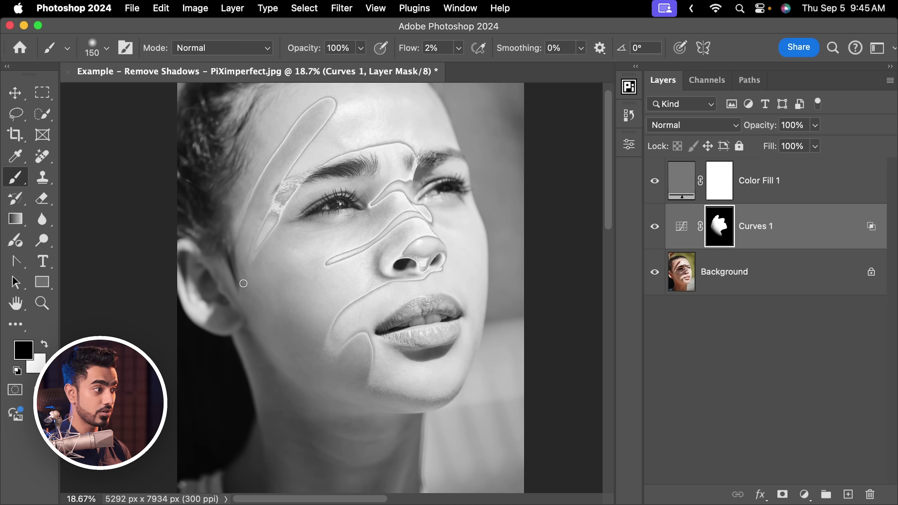
key(x)
key(x)
key(bracketright)
key(bracketright)
key(bracketright)
key(bracketright)
key(x)
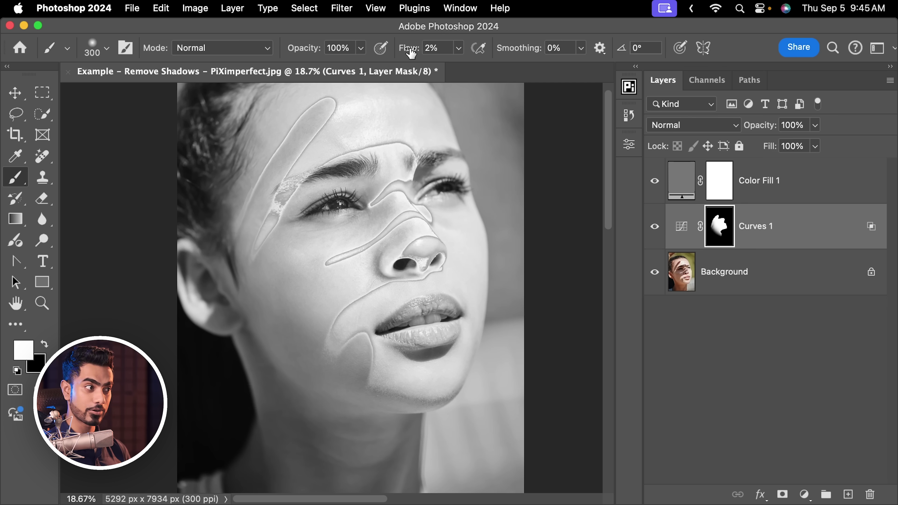
Restore 100% flow and paint black over the eyebrow on the Curves 1 mask
drag(410, 54, 531, 49)
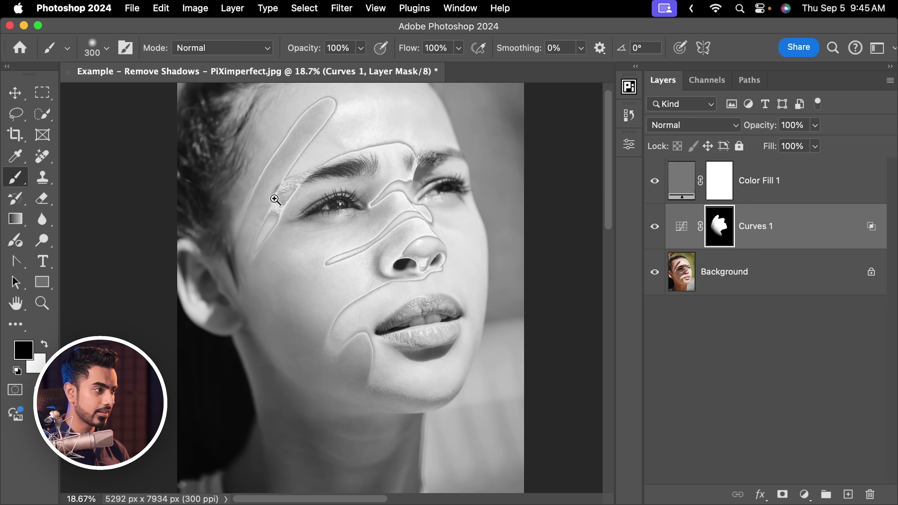
drag(275, 200, 353, 175)
key(bracketleft)
key(bracketleft)
key(bracketleft)
key(bracketleft)
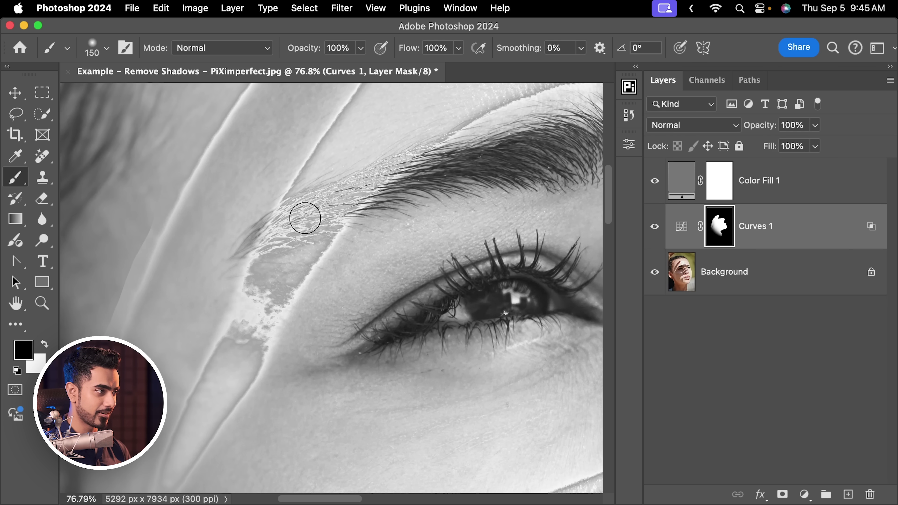
key(bracketleft)
key(bracketleft)
key(bracketleft)
key(bracketleft)
key(bracketleft)
key(bracketleft)
mouse_move(316, 183)
mouse_down()
mouse_move(305, 195)
mouse_move(345, 166)
mouse_move(327, 210)
mouse_move(373, 165)
mouse_move(403, 152)
mouse_up()
Paint out the brightening just below the brow with a 150 px brush
key(bracketright)
key(bracketright)
key(bracketright)
key(bracketright)
scroll(373, 164, down, 4)
scroll(373, 165, left, 3)
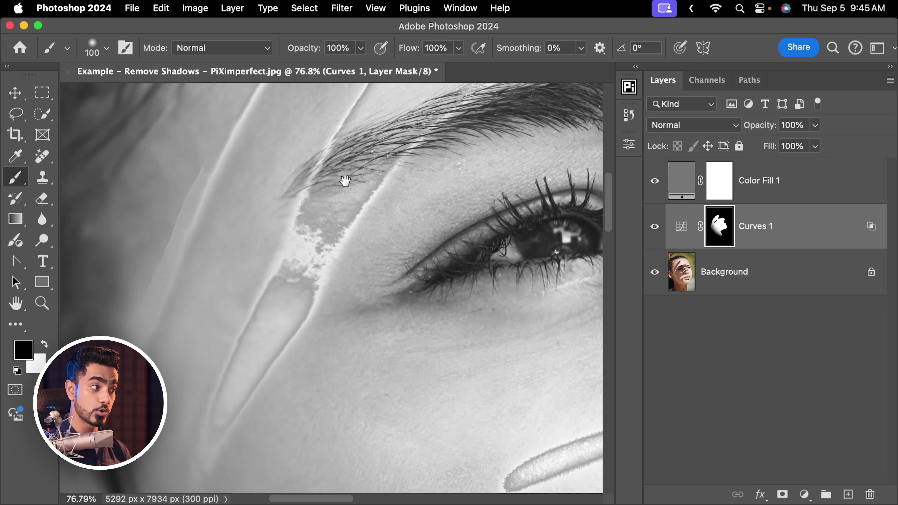
key(bracketright)
key(bracketright)
mouse_move(312, 206)
mouse_down()
mouse_move(321, 216)
mouse_move(300, 282)
mouse_up()
scroll(300, 282, down, 5)
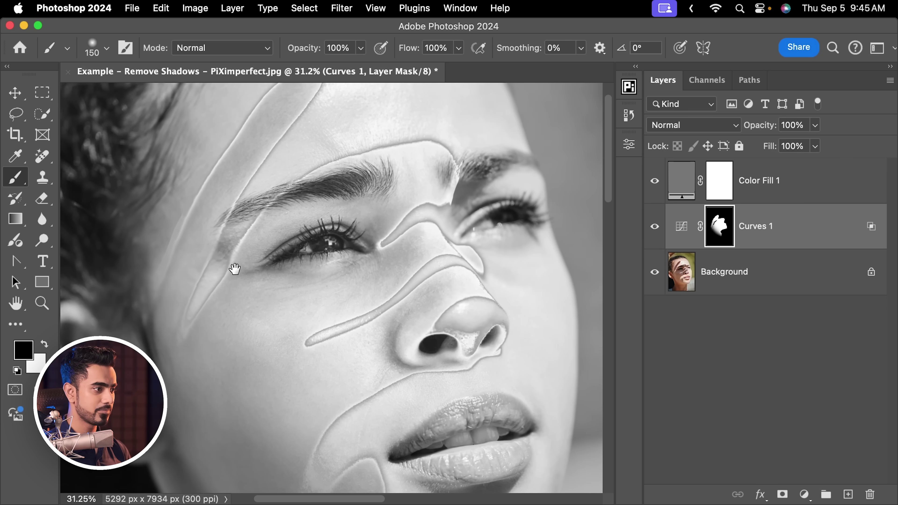
scroll(234, 267, down, 3)
scroll(235, 267, right, 2)
scroll(418, 262, up, 3)
Enlarge the brush to 700 px and bring the eyes and forehead back into view
key(bracketright)
key(bracketright)
key(bracketright)
key(bracketright)
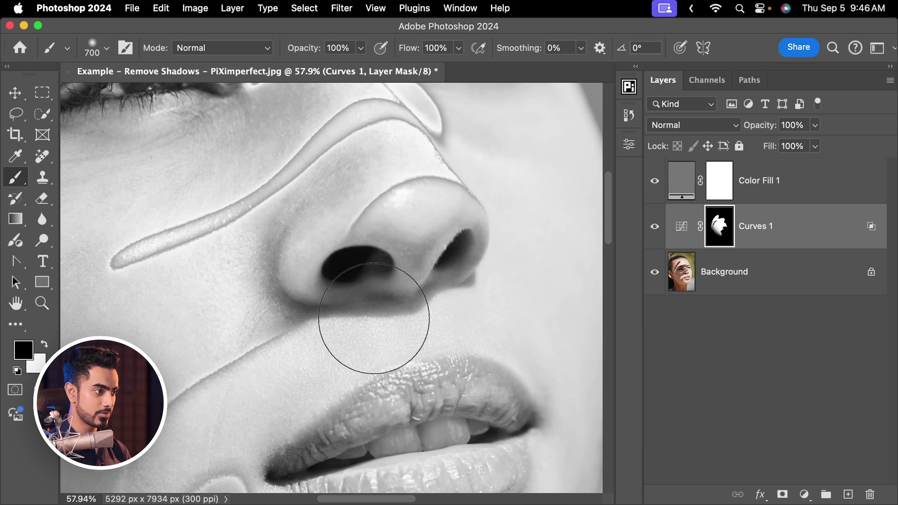
key(bracketright)
key(bracketright)
scroll(371, 321, down, 3)
drag(389, 121, 430, 272)
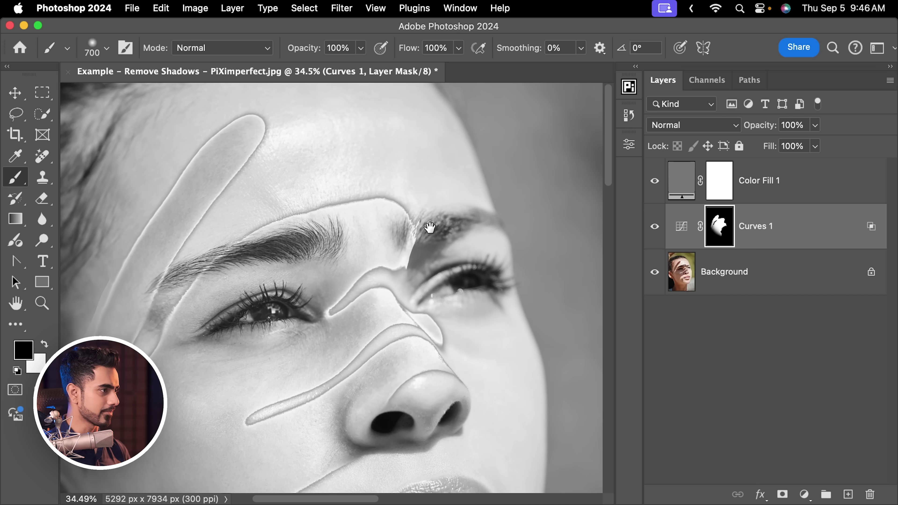
scroll(430, 228, up, 3)
scroll(416, 253, left, 2)
scroll(412, 228, down, 4)
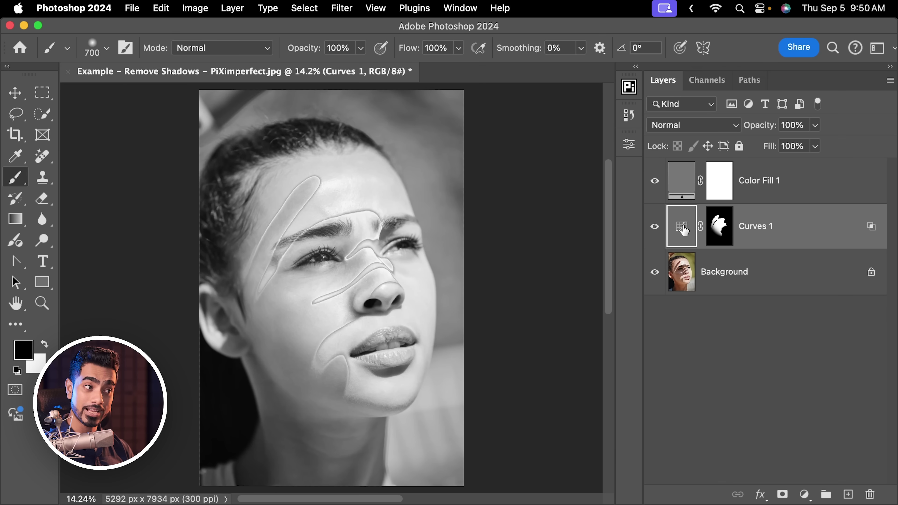
Fine-tune the Curves 1 point to about Input 83 / Output 202
double_click(683, 231)
drag(404, 266, 354, 265)
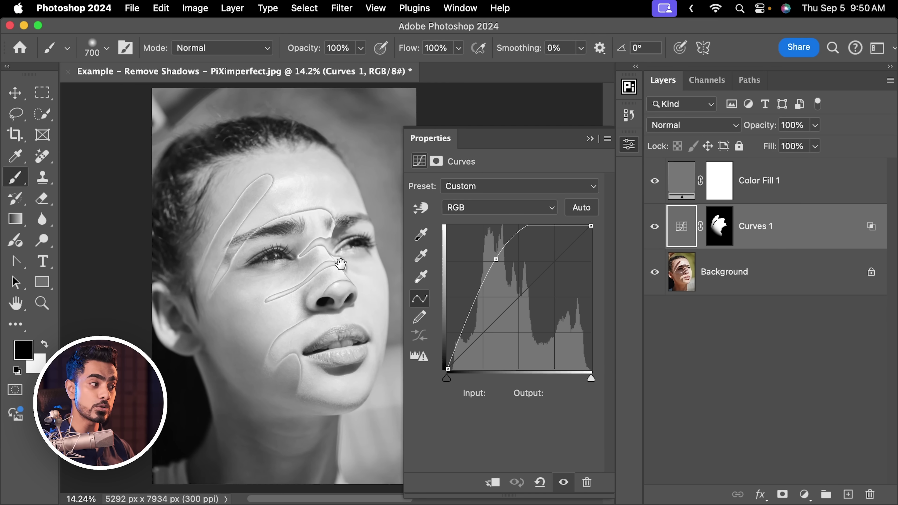
drag(496, 259, 493, 255)
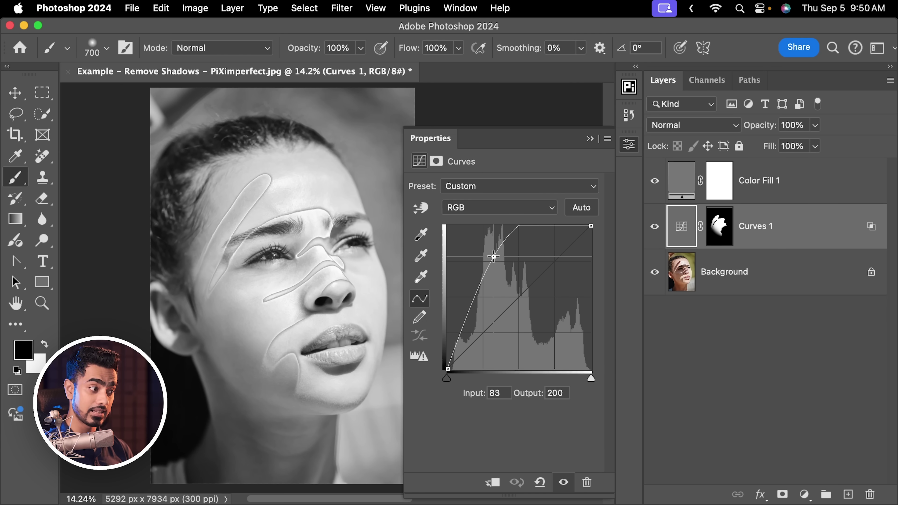
drag(494, 257, 494, 256)
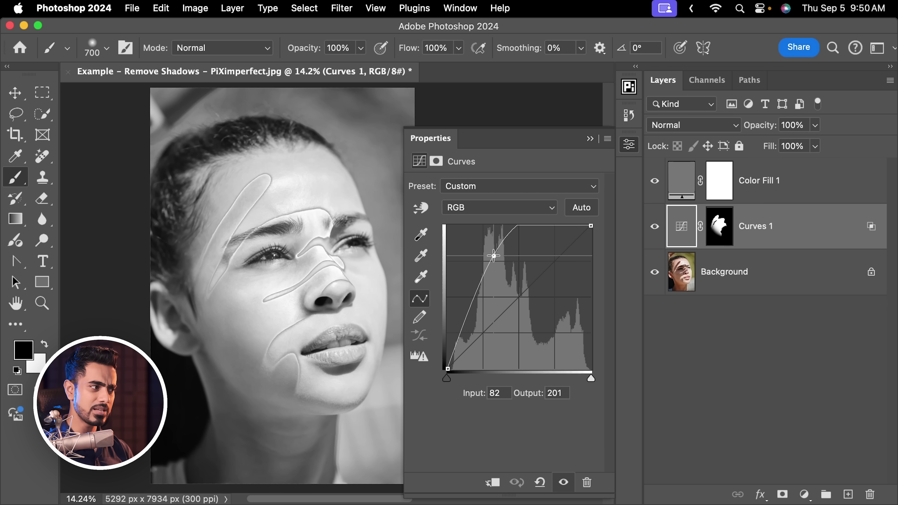
drag(494, 255, 494, 256)
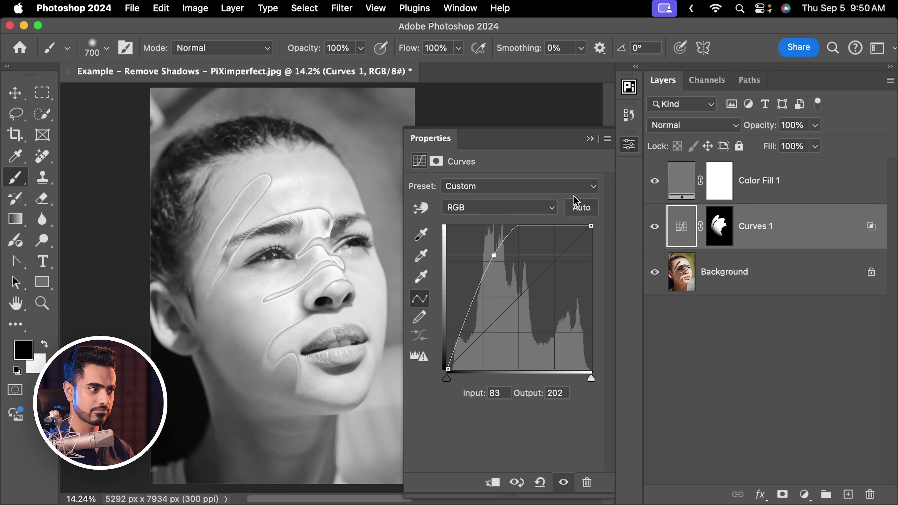
click(591, 139)
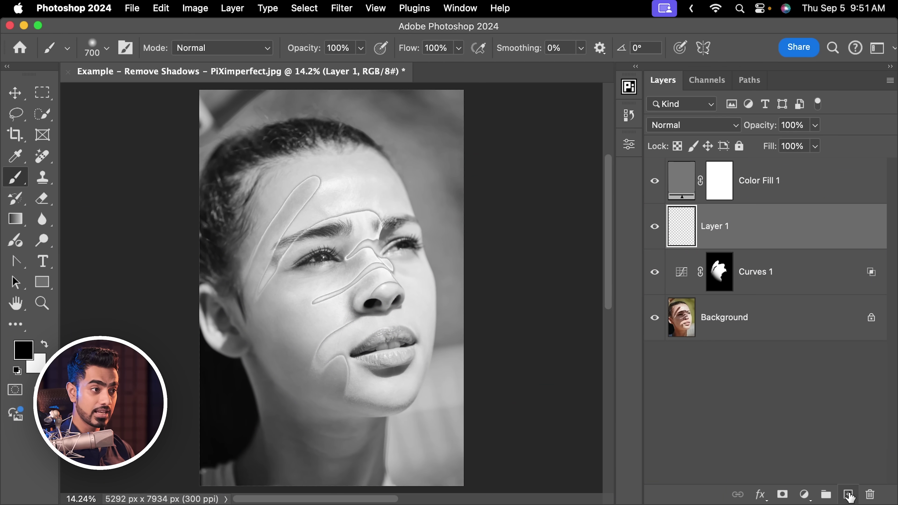
Add an empty layer above Curves 1 and switch to the Remove Tool with a 100 brush
click(41, 157)
right_click(41, 164)
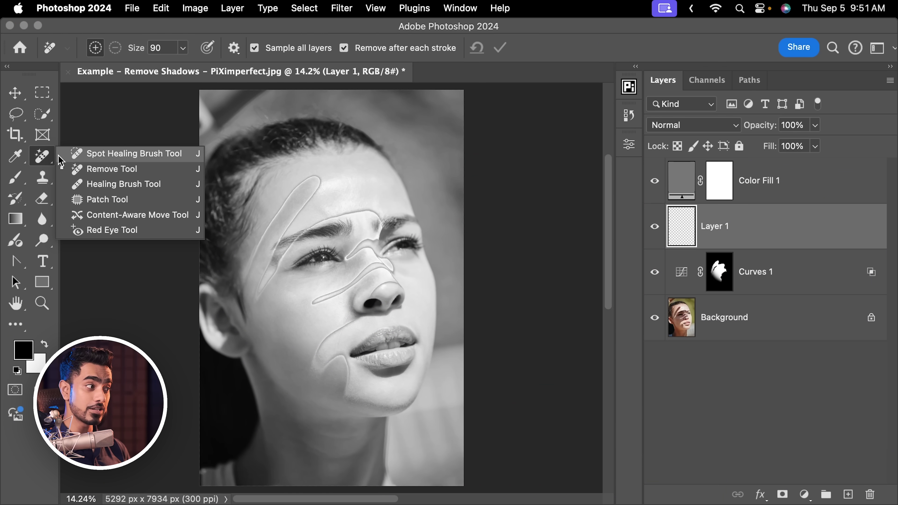
click(75, 170)
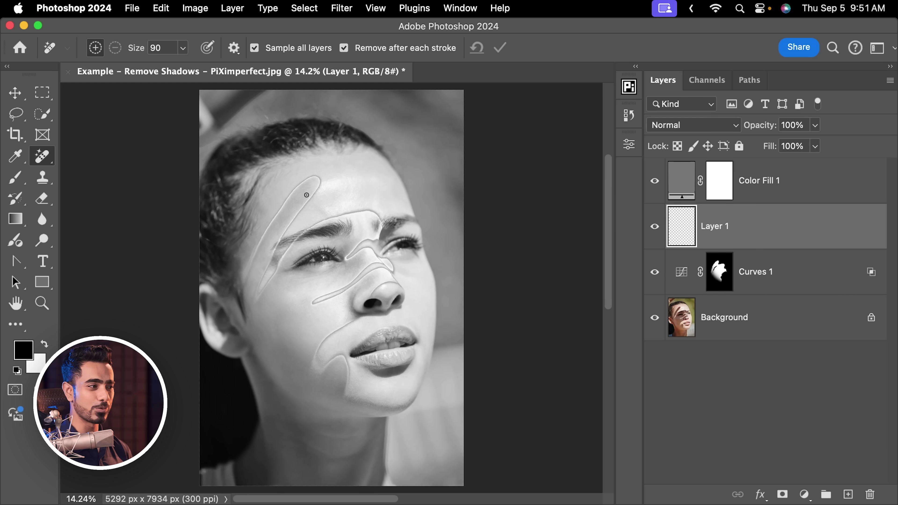
scroll(307, 195, up, 5)
scroll(345, 193, up, 2)
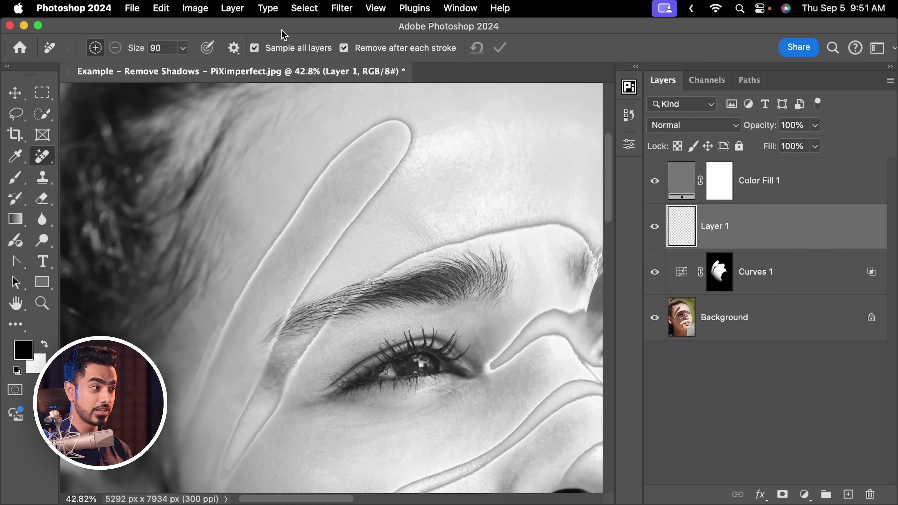
key(bracketright)
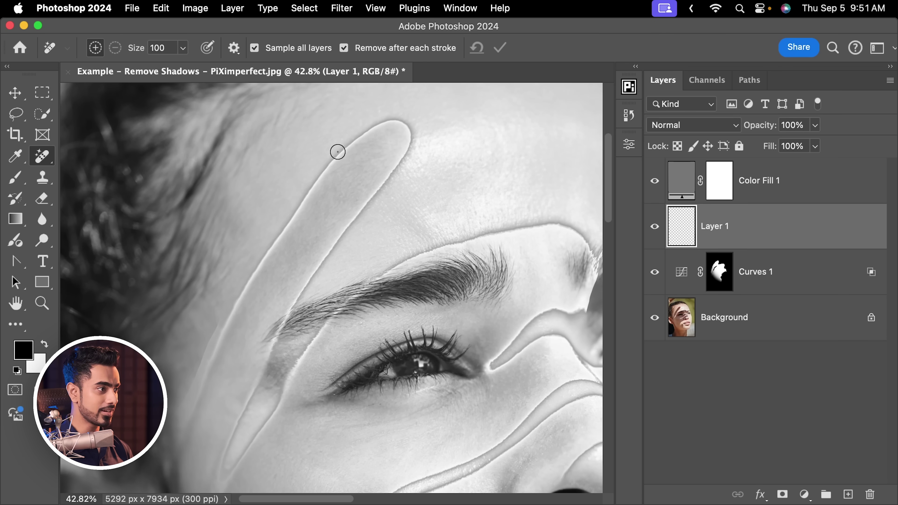
Paint out the long finger shadow running up the forehead above the eyebrow
mouse_move(364, 134)
mouse_down()
mouse_move(331, 162)
mouse_move(286, 230)
mouse_up()
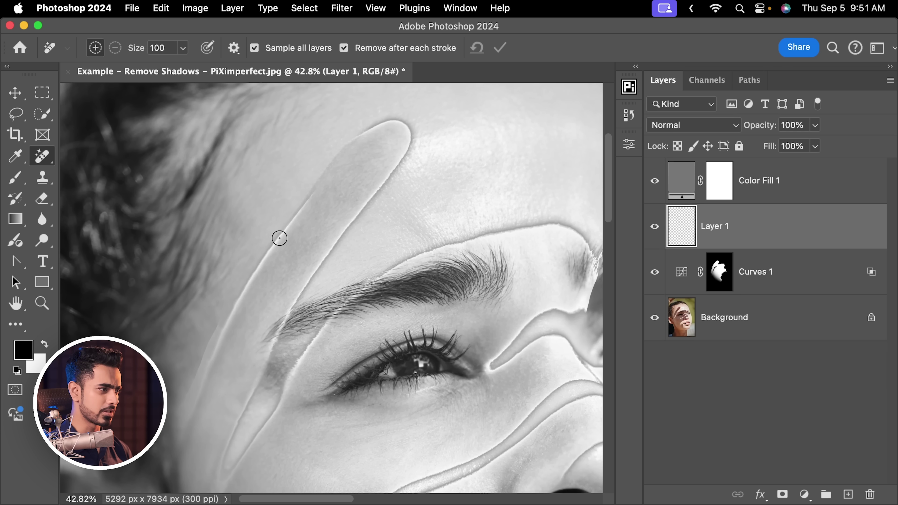
mouse_move(230, 324)
mouse_down()
mouse_move(218, 341)
mouse_move(283, 227)
mouse_move(341, 152)
mouse_move(407, 125)
mouse_move(377, 191)
mouse_move(311, 269)
mouse_move(303, 299)
mouse_up()
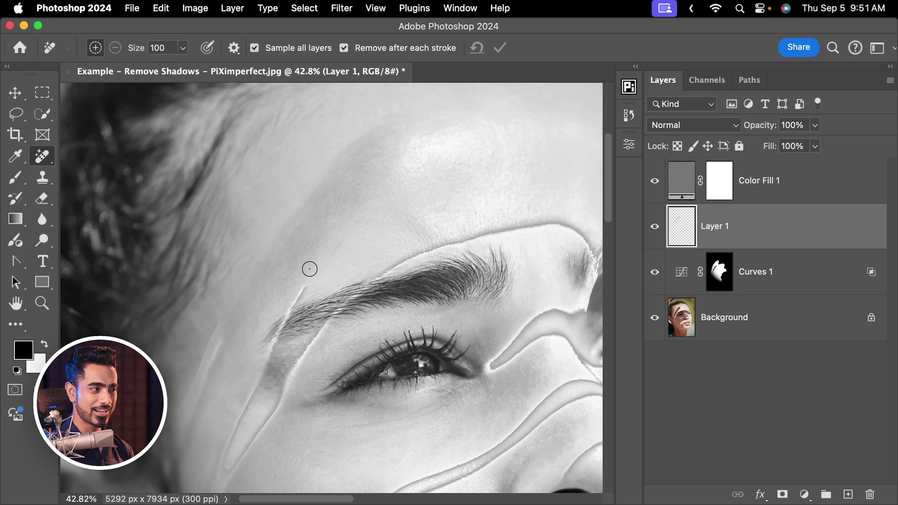
scroll(349, 207, down, 3)
scroll(349, 206, left, 2)
With a smaller Remove brush, erase the shadow edges above and at the inner brow
key(bracketleft)
key(bracketleft)
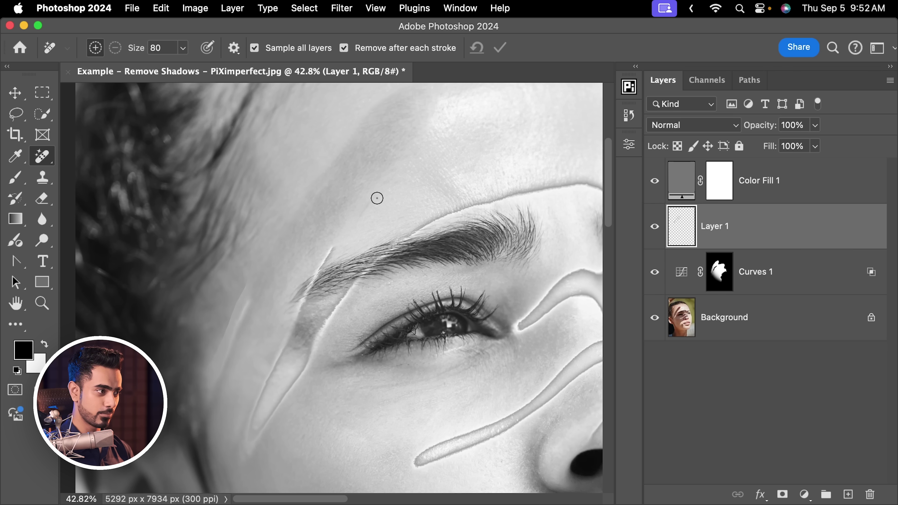
drag(377, 193, 357, 221)
drag(320, 272, 346, 242)
key(bracketleft)
mouse_move(321, 261)
mouse_down()
mouse_move(271, 419)
mouse_move(358, 282)
mouse_move(489, 181)
mouse_up()
drag(379, 262, 381, 265)
drag(271, 244, 229, 359)
scroll(318, 283, right, 5)
drag(290, 209, 371, 200)
key(bracketright)
key(bracketright)
key(bracketright)
key(bracketleft)
key(bracketleft)
key(bracketleft)
key(bracketleft)
mouse_move(436, 223)
mouse_down()
mouse_move(455, 227)
mouse_move(447, 241)
mouse_up()
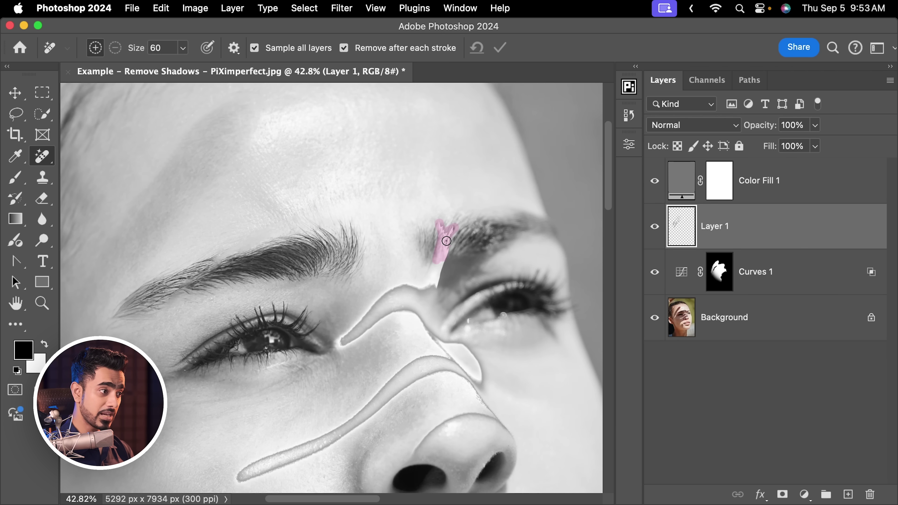
mouse_move(434, 282)
mouse_down()
mouse_move(407, 284)
mouse_move(438, 294)
mouse_up()
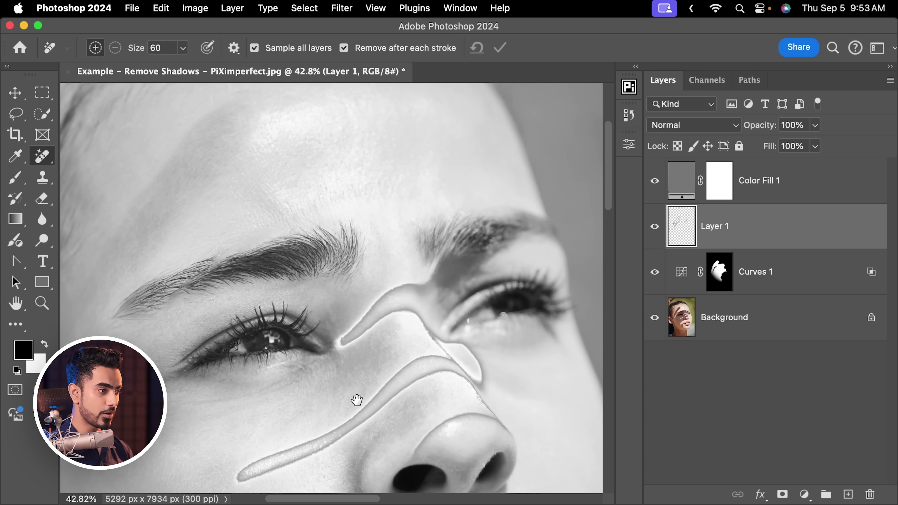
Erase the shadow beside the nose and, with a larger brush, along the cheek crease
mouse_move(356, 399)
mouse_down()
mouse_move(382, 224)
mouse_move(340, 272)
mouse_move(256, 307)
mouse_move(288, 269)
mouse_move(370, 230)
mouse_move(361, 240)
mouse_move(384, 240)
mouse_up()
drag(343, 364, 347, 319)
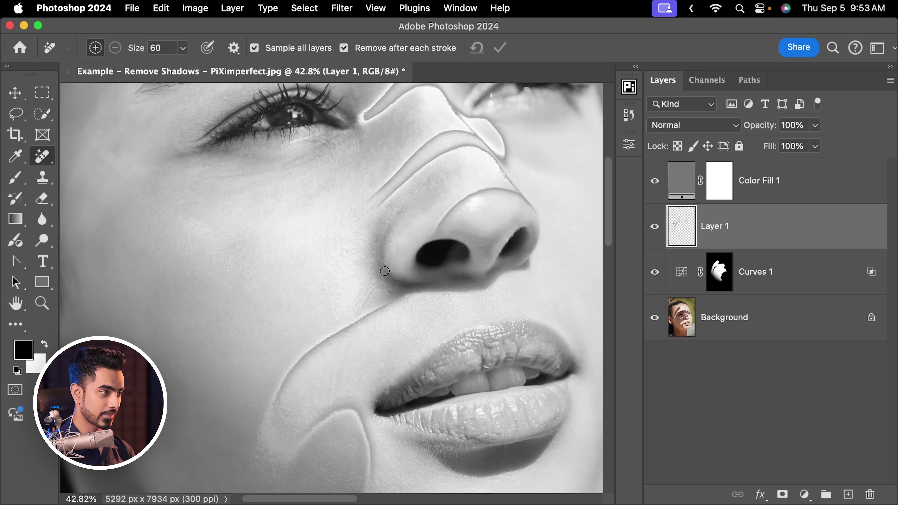
scroll(465, 245, down, 5)
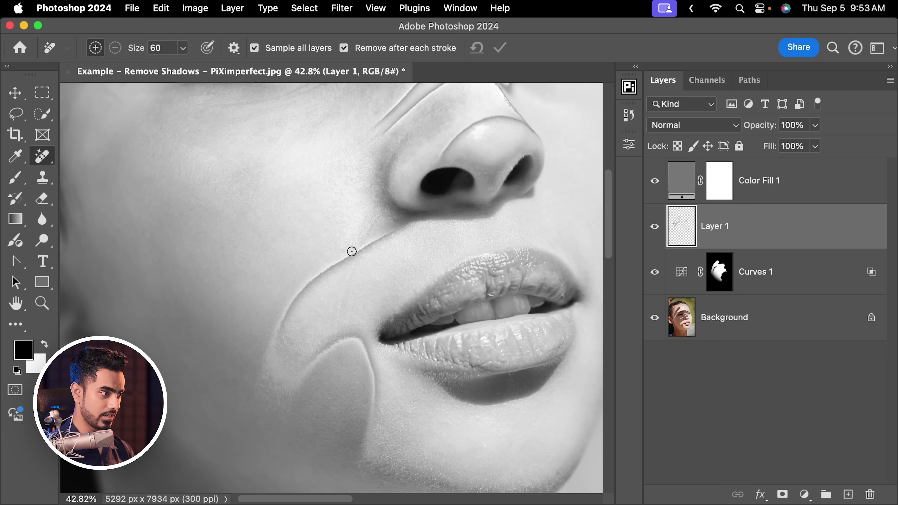
key(bracketright)
key(bracketright)
mouse_move(403, 229)
mouse_down()
mouse_move(363, 239)
mouse_move(341, 355)
mouse_move(335, 341)
mouse_move(293, 382)
mouse_up()
key(bracketright)
key(bracketright)
Zoom out and erase the remaining shadow trace across the forehead with a smaller brush
key(super+minus)
key(super+minus)
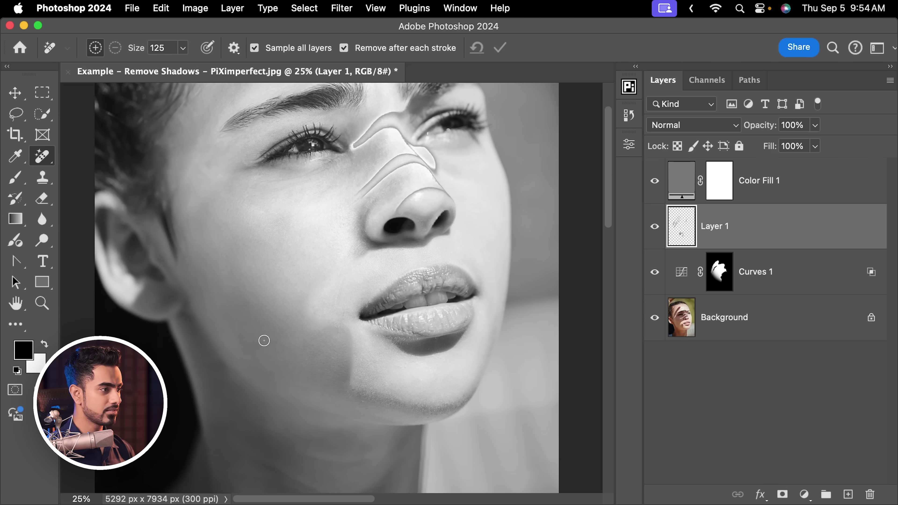
scroll(329, 307, up, 1)
scroll(326, 304, down, 2)
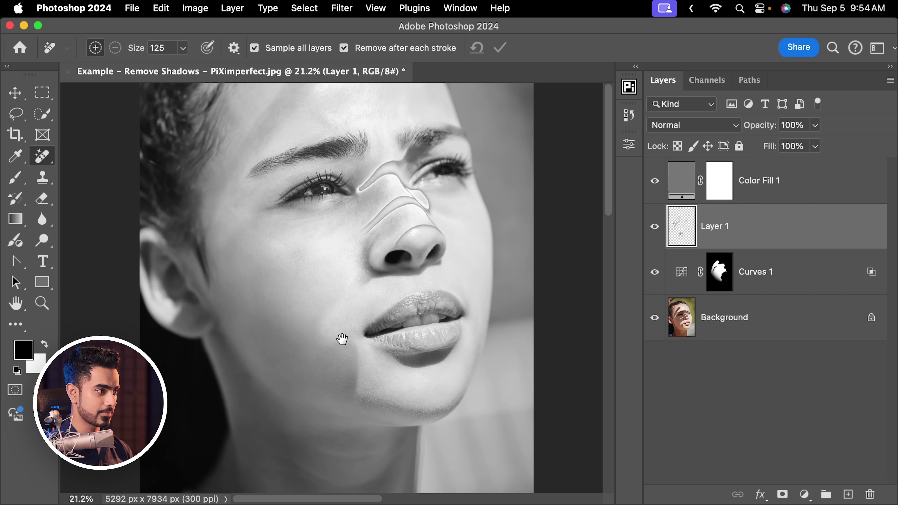
key(bracketleft)
scroll(381, 294, down, 1)
scroll(367, 257, up, 1)
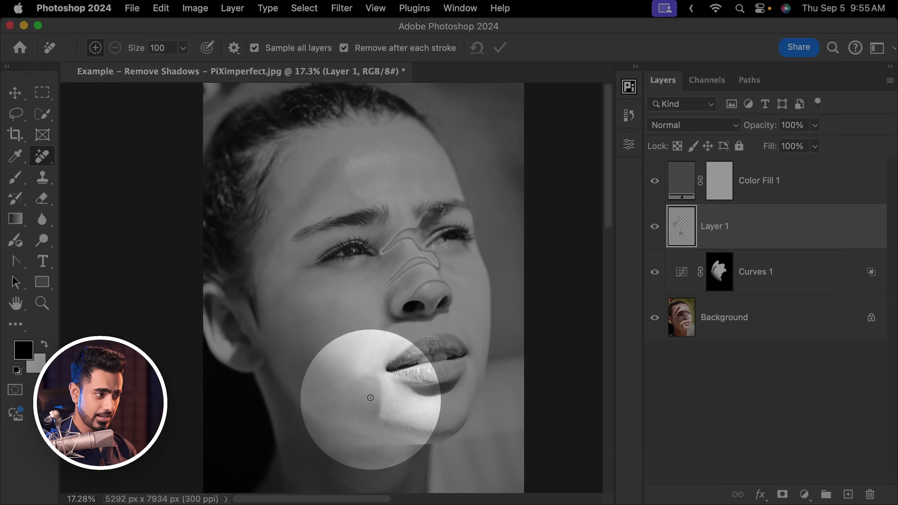
scroll(351, 161, up, 3)
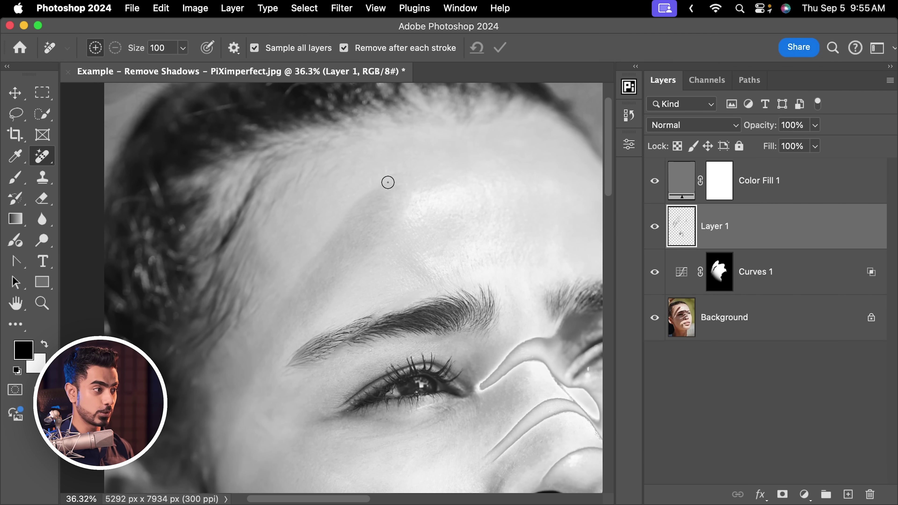
mouse_move(399, 174)
mouse_down()
mouse_move(359, 198)
mouse_move(315, 251)
mouse_move(258, 348)
mouse_move(300, 327)
mouse_move(353, 280)
mouse_move(409, 191)
mouse_move(402, 176)
mouse_up()
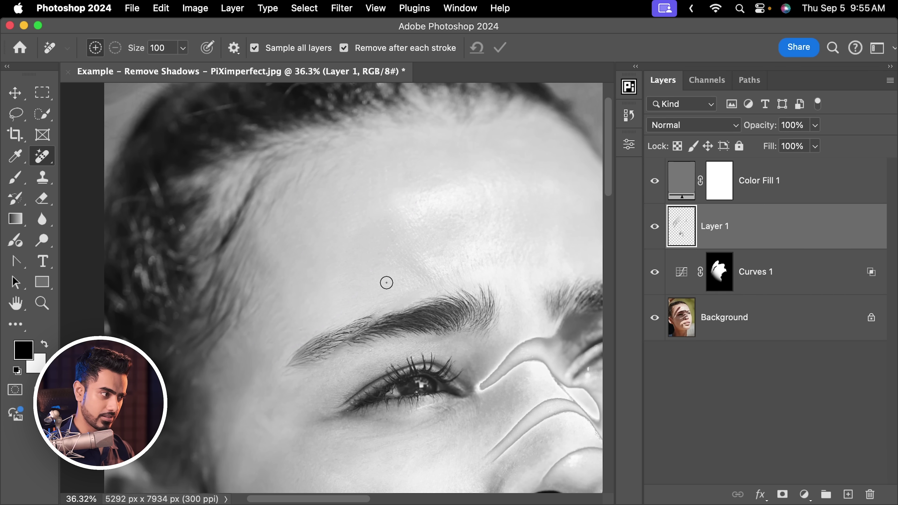
Erase the leftover shadow below the eye and bring the whole face into view
scroll(376, 244, down, 5)
drag(382, 300, 371, 265)
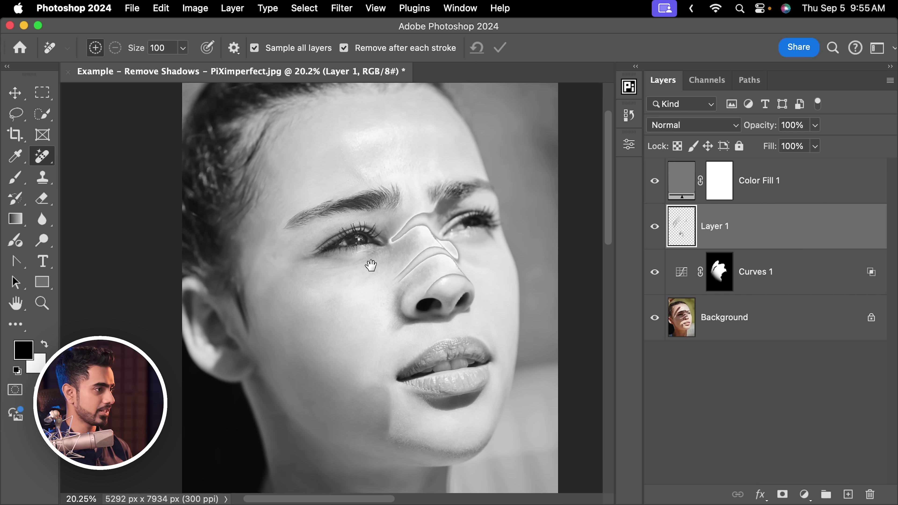
scroll(378, 368, up, 3)
mouse_move(337, 309)
mouse_down()
mouse_move(385, 311)
mouse_move(340, 307)
mouse_up()
scroll(372, 357, up, 6)
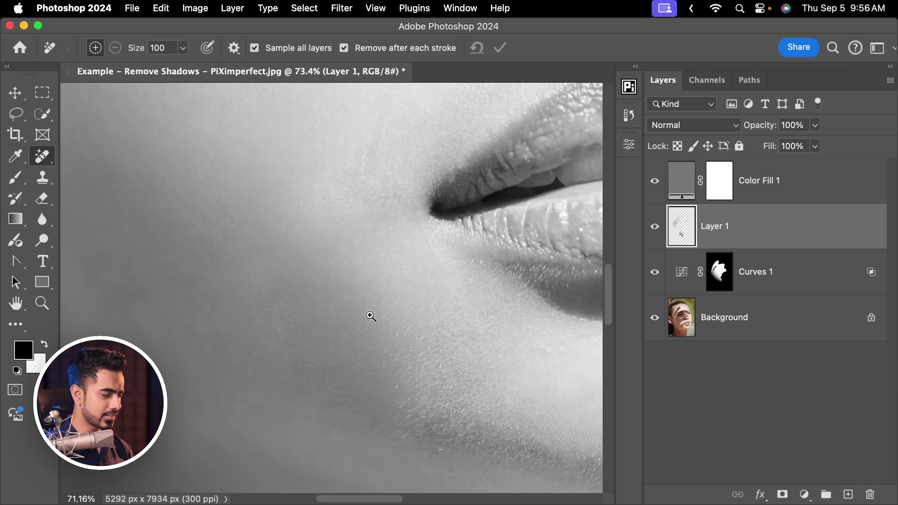
scroll(371, 316, down, 6)
drag(336, 327, 343, 397)
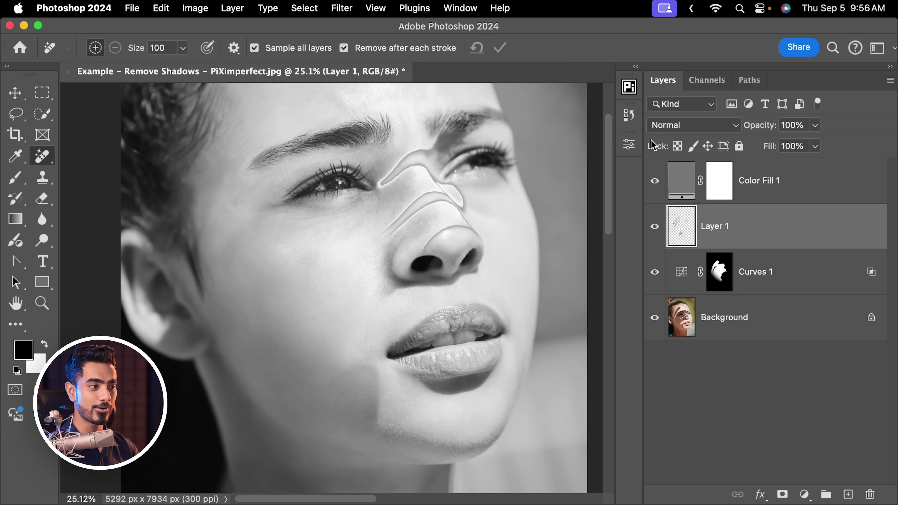
Hide and reshow Color Fill 1 to check the colour result, then reselect Layer 1
click(682, 181)
click(653, 188)
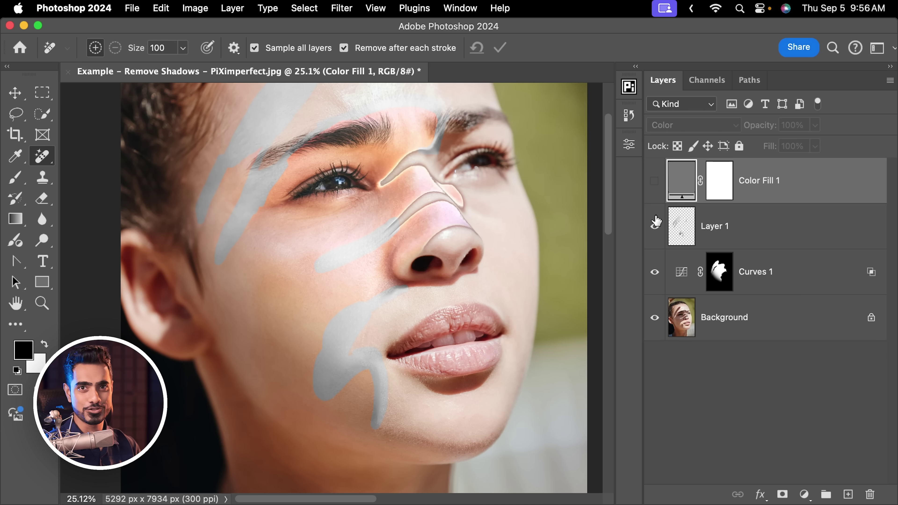
click(655, 181)
click(754, 225)
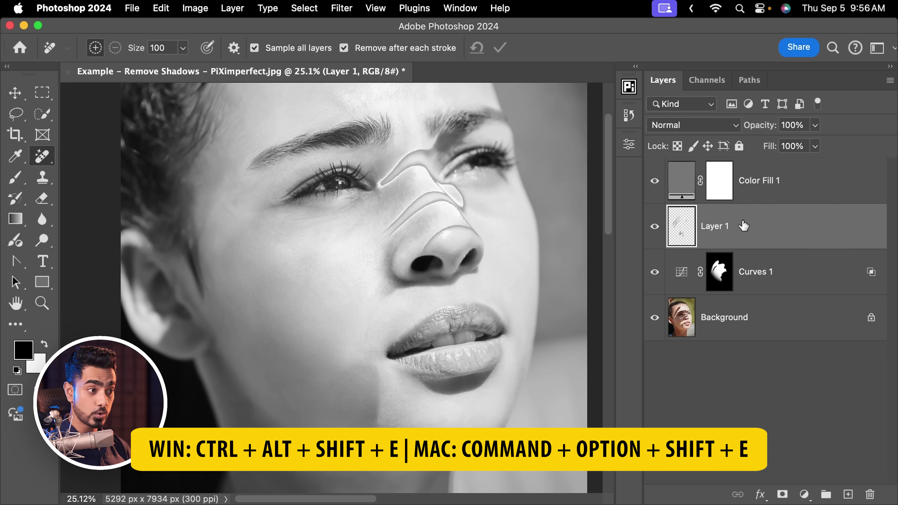
Stamp visible layers into Layer 2 and patch the lower-cheek shadow with upper-cheek skin
key(cmd+alt+shift+e)
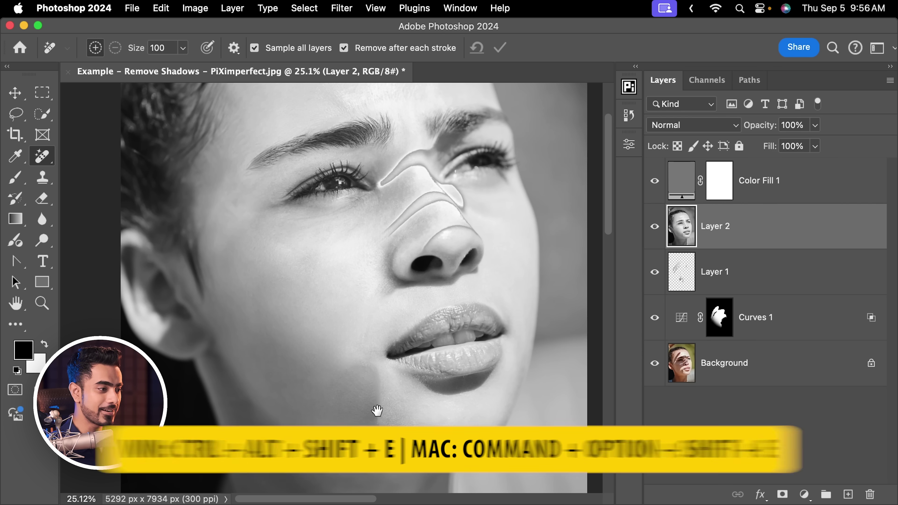
scroll(375, 390, down, 5)
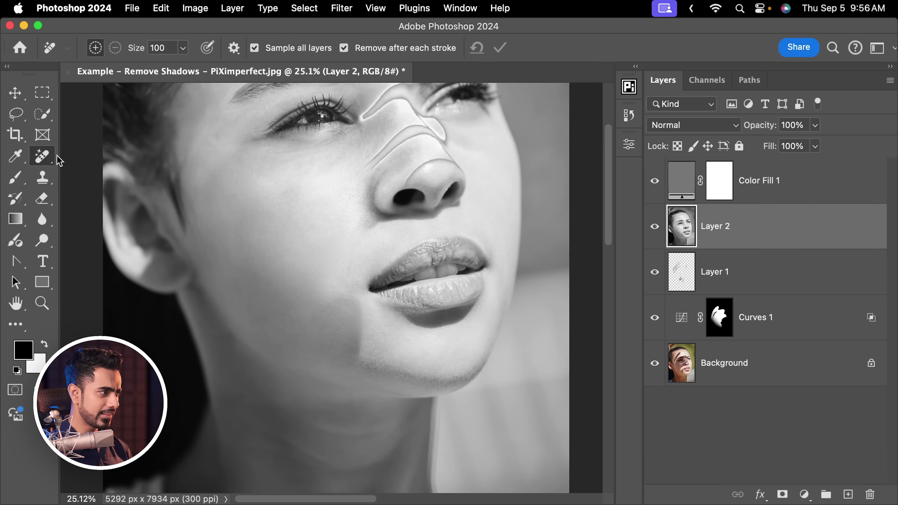
right_click(53, 159)
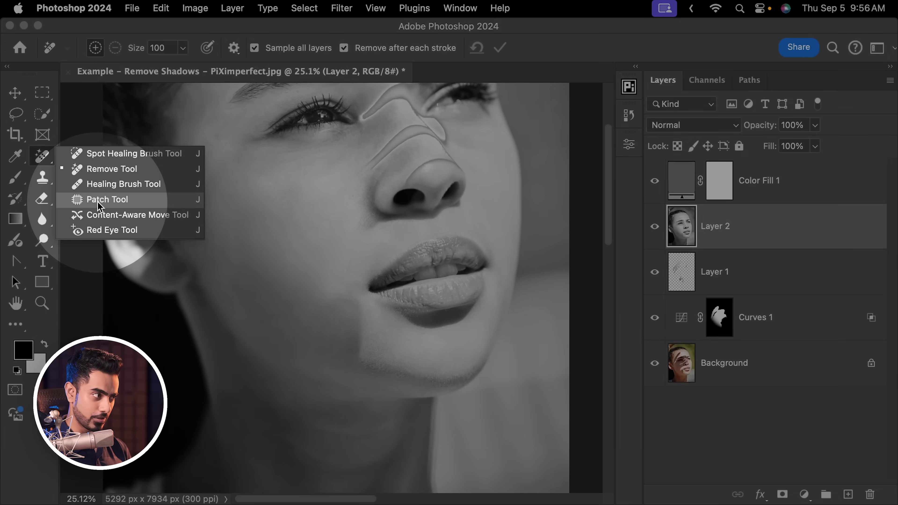
click(98, 202)
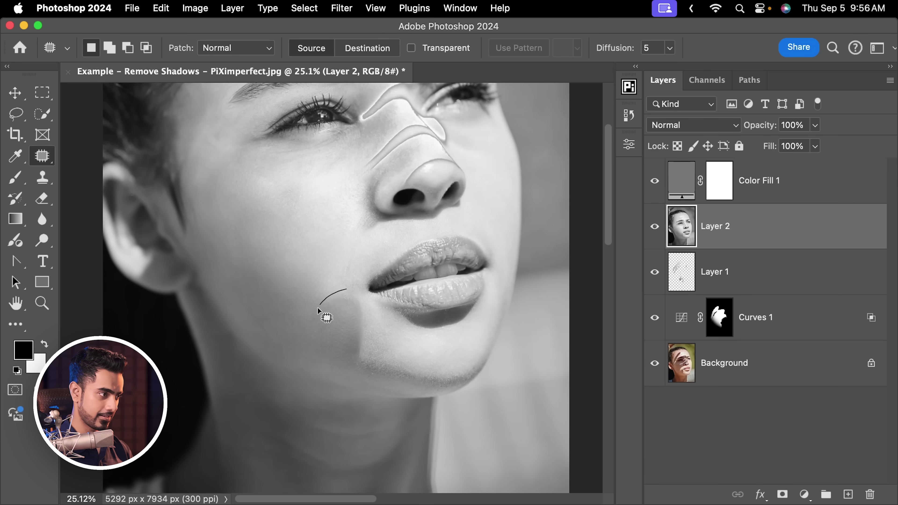
drag(371, 326, 345, 295)
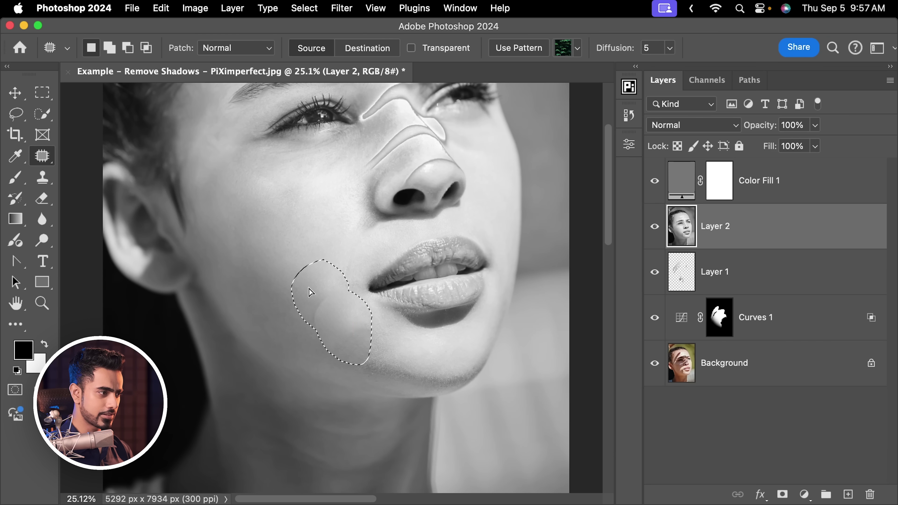
mouse_move(345, 327)
mouse_down()
mouse_move(256, 255)
mouse_move(291, 229)
mouse_up()
key(super+d)
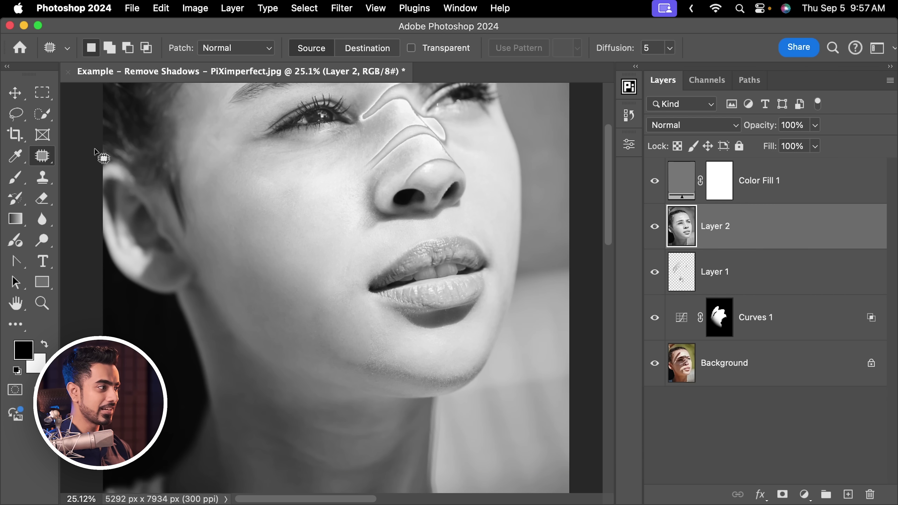
With the Remove Tool, erase the shadows on the chin, lower cheek and near the jaw
right_click(43, 157)
click(97, 168)
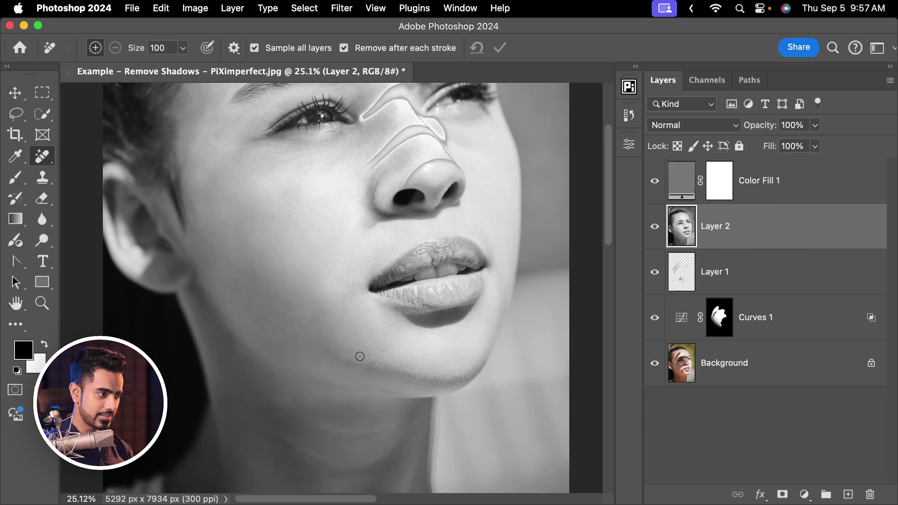
drag(370, 328, 366, 356)
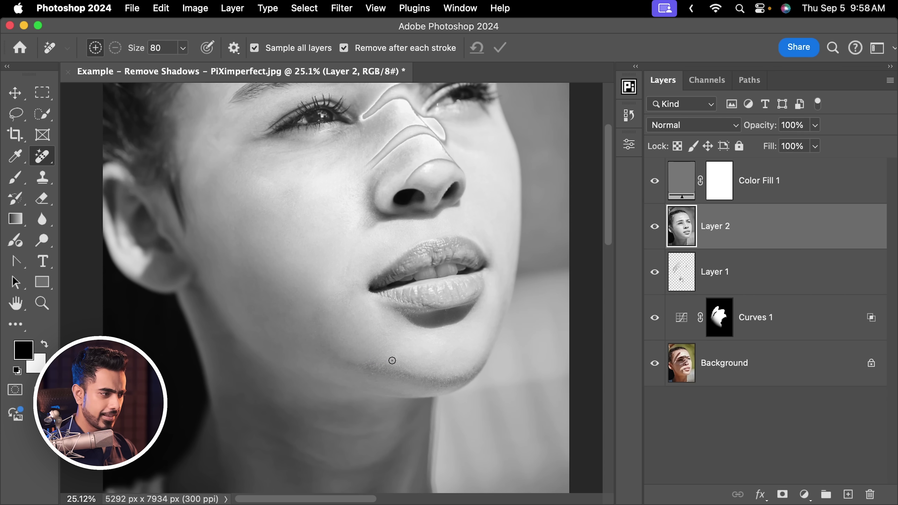
drag(396, 369, 396, 367)
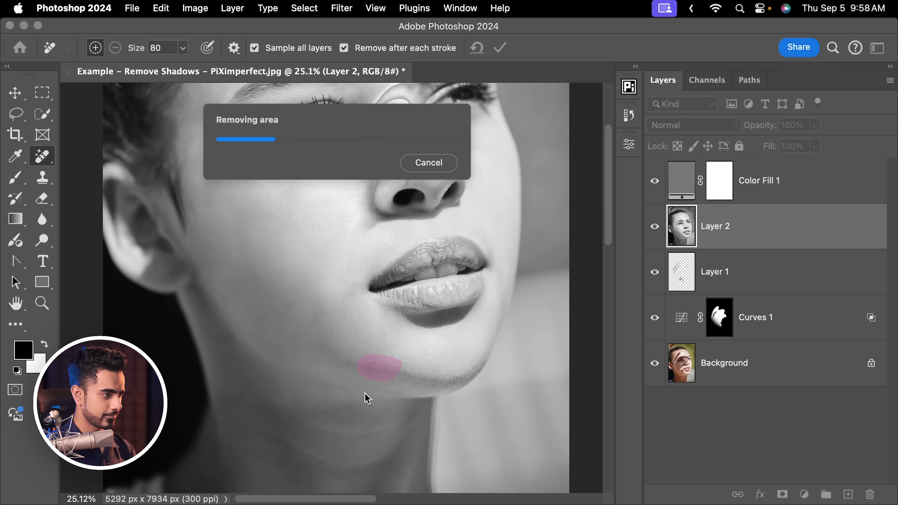
drag(333, 377, 325, 345)
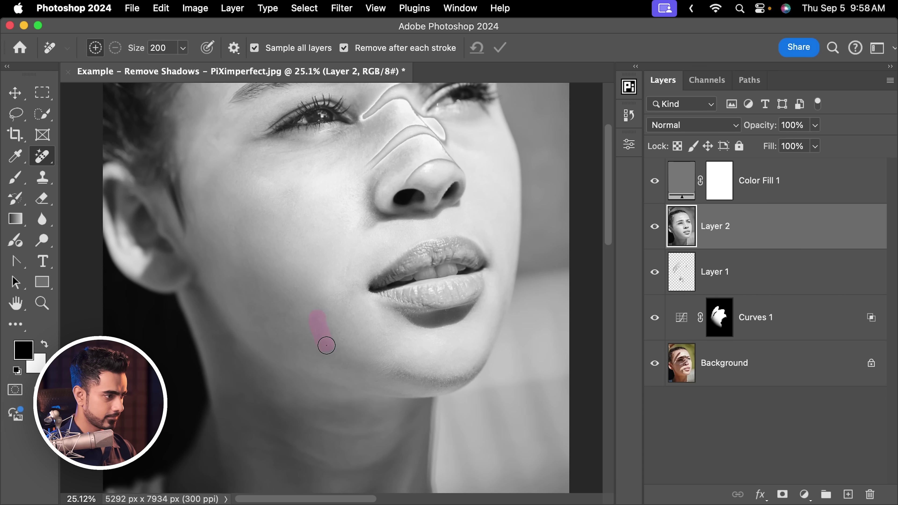
drag(410, 379, 392, 370)
Erase the shadows beside the nostril and along the nose crease, then zoom out to review
scroll(395, 210, down, 1)
drag(395, 209, 410, 279)
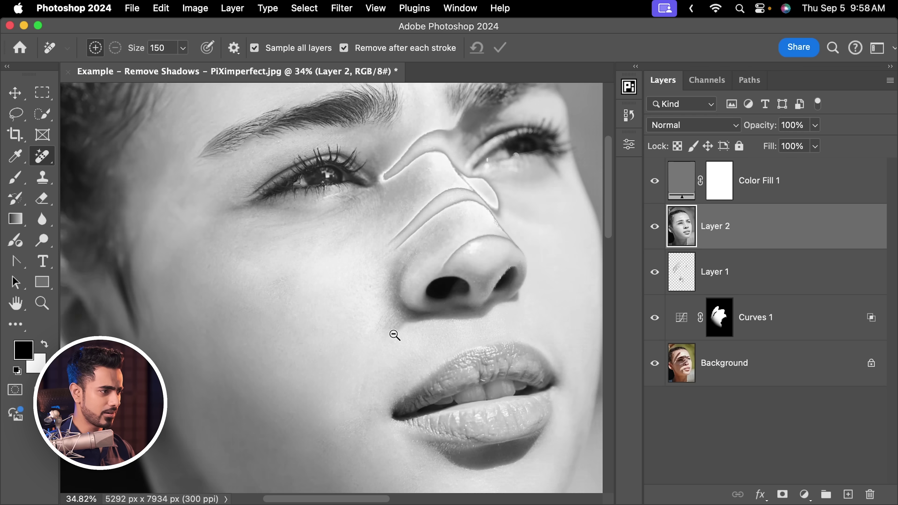
scroll(391, 335, up, 3)
drag(415, 317, 396, 323)
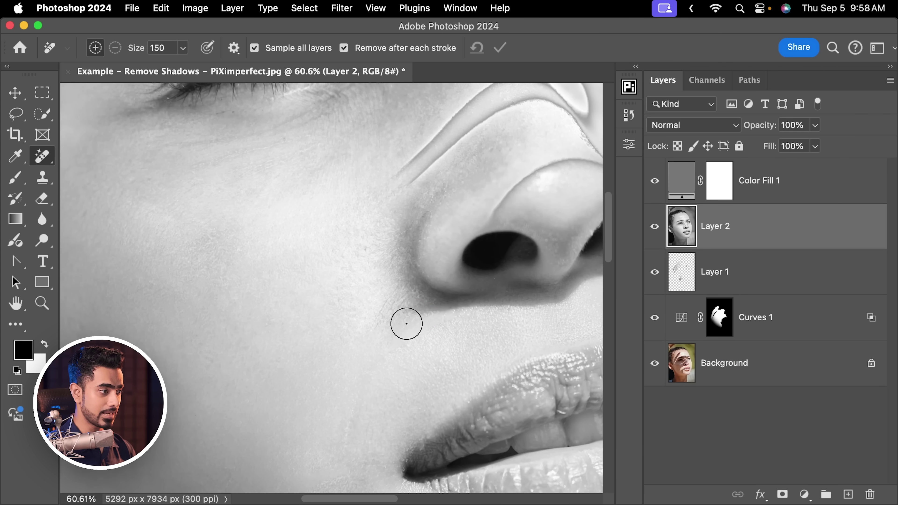
scroll(405, 321, up, 5)
scroll(405, 321, right, 7)
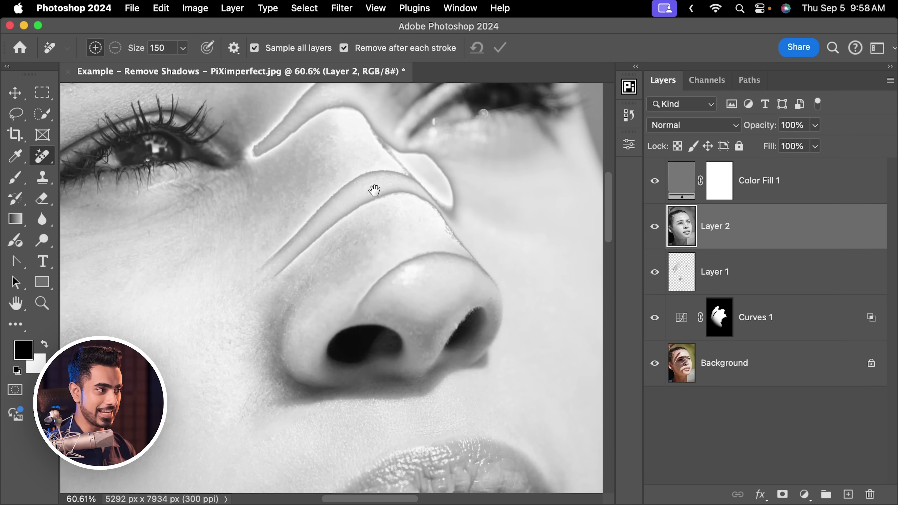
scroll(295, 314, up, 5)
scroll(295, 314, right, 1)
mouse_move(227, 385)
mouse_down()
mouse_move(298, 306)
mouse_move(342, 293)
mouse_move(411, 312)
mouse_move(351, 313)
mouse_move(293, 344)
mouse_move(269, 390)
mouse_up()
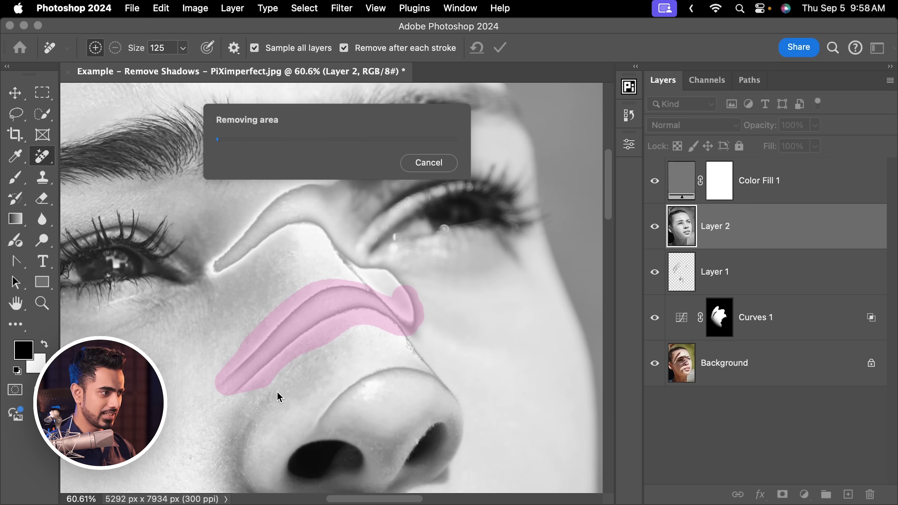
drag(379, 357, 354, 375)
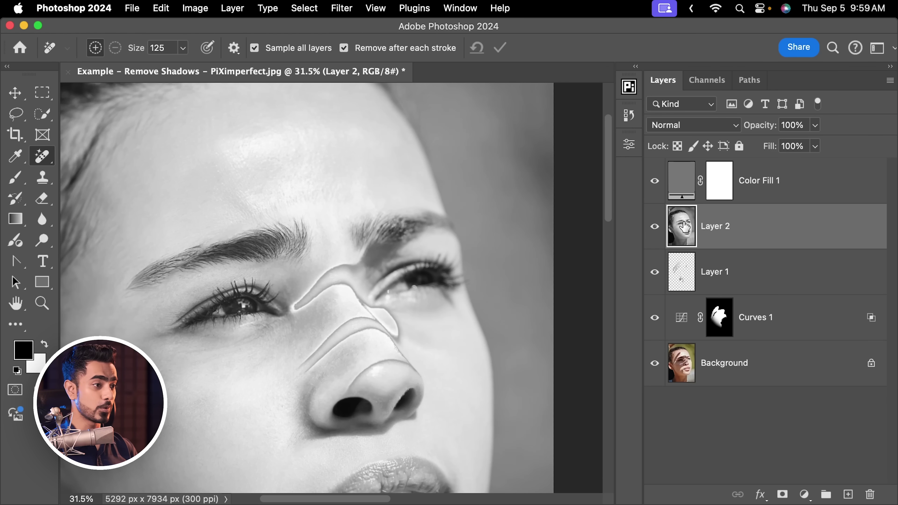
Lasso the nose-bridge shadow band and run an empty-prompt Generative Fill from the Contextual Task Bar
click(805, 194)
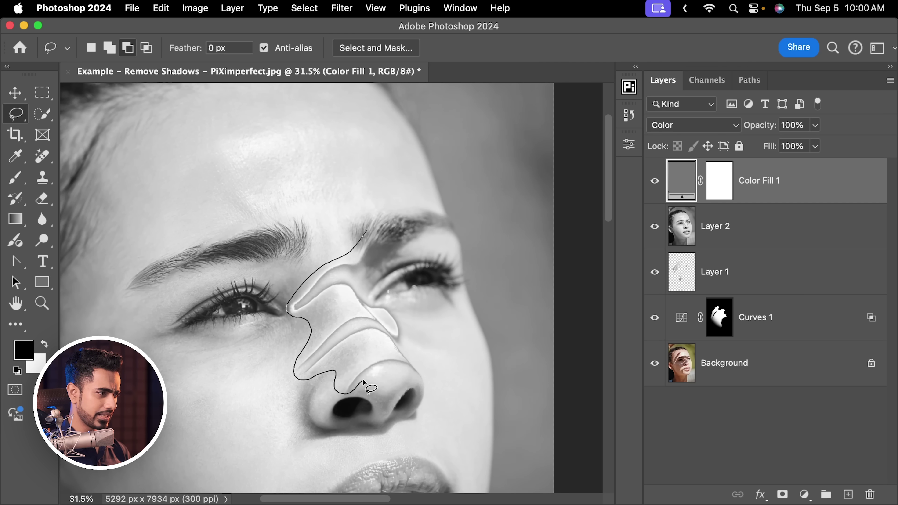
drag(364, 266, 374, 237)
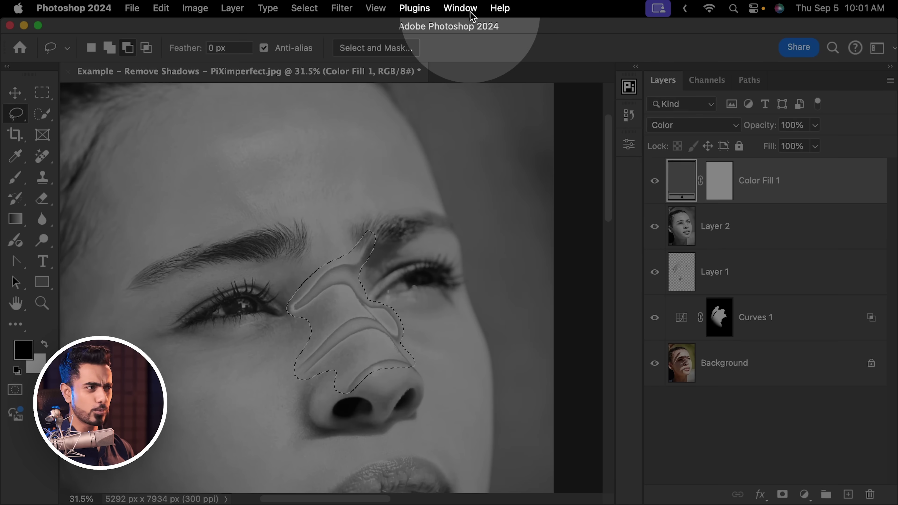
click(471, 9)
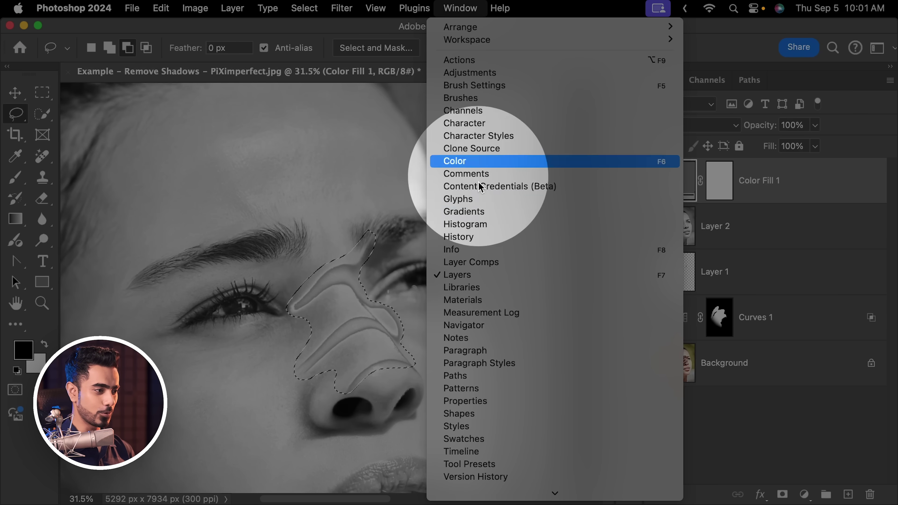
click(489, 473)
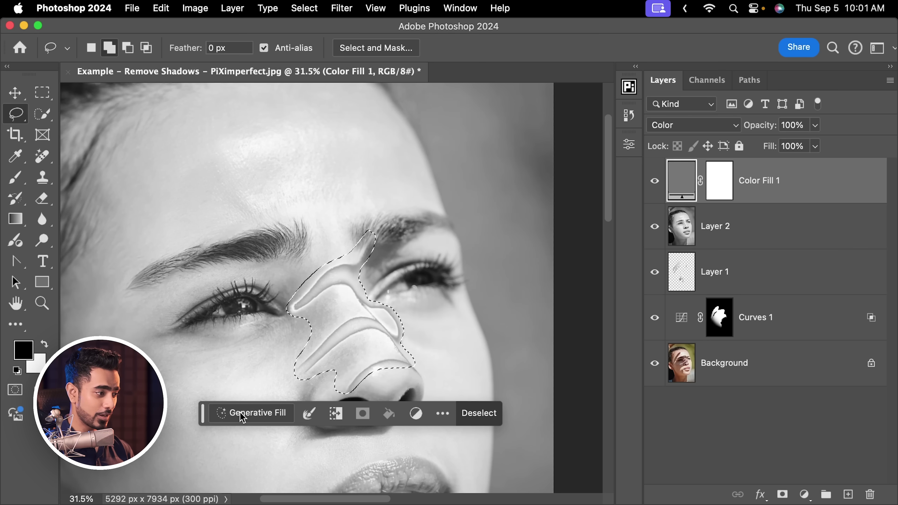
click(242, 416)
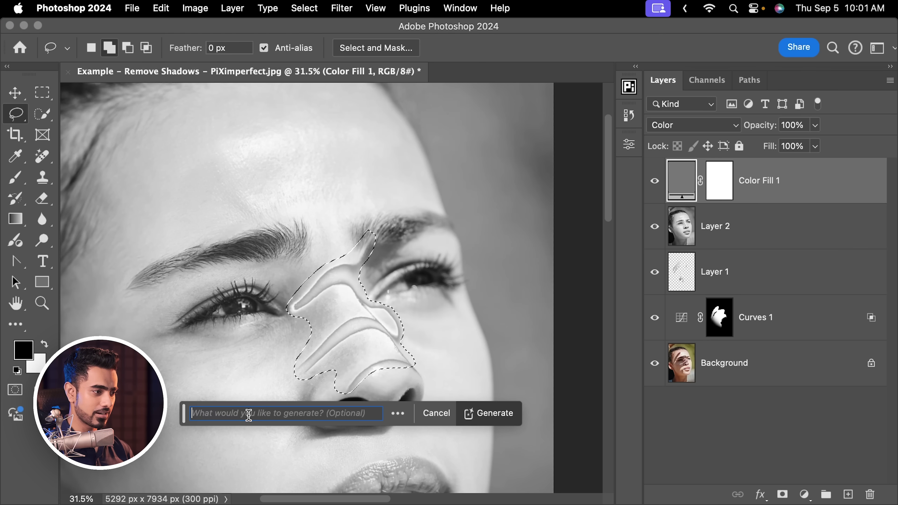
click(478, 416)
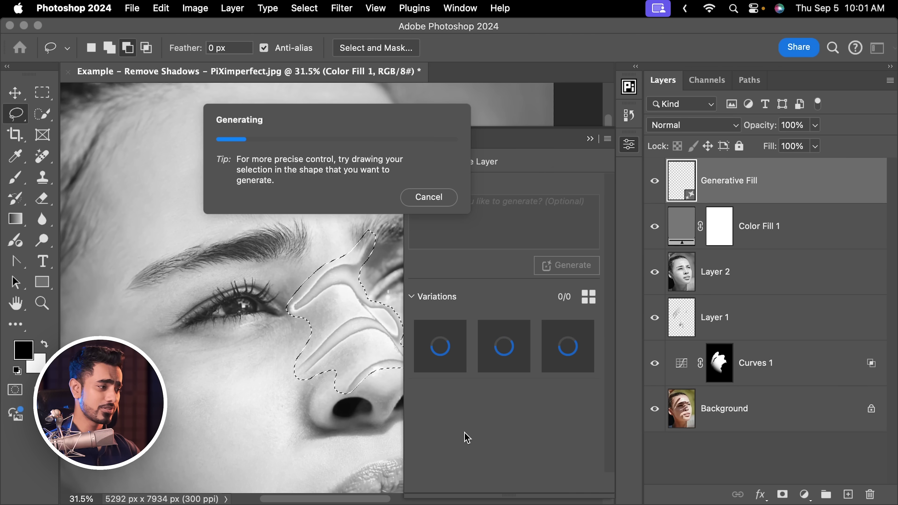
Pick the third Generative Fill variation for the nose and collapse the Properties panel
drag(361, 301, 291, 273)
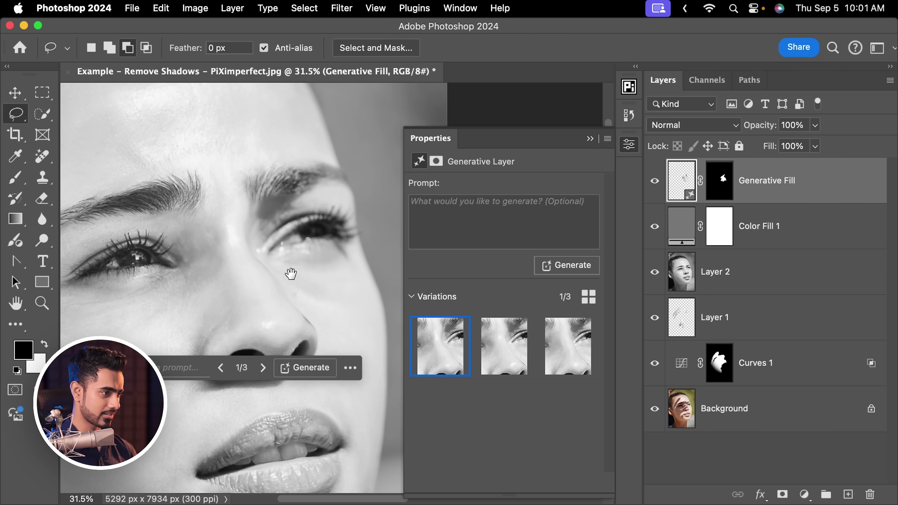
click(505, 358)
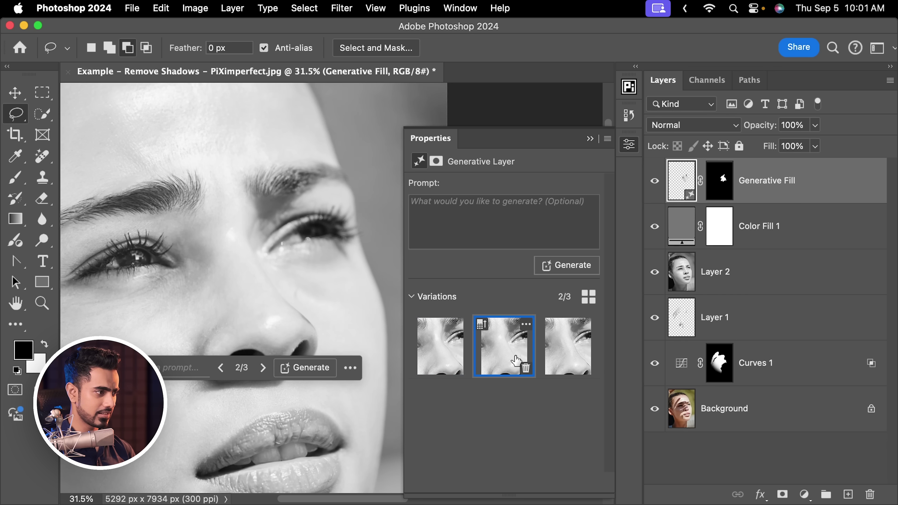
click(550, 353)
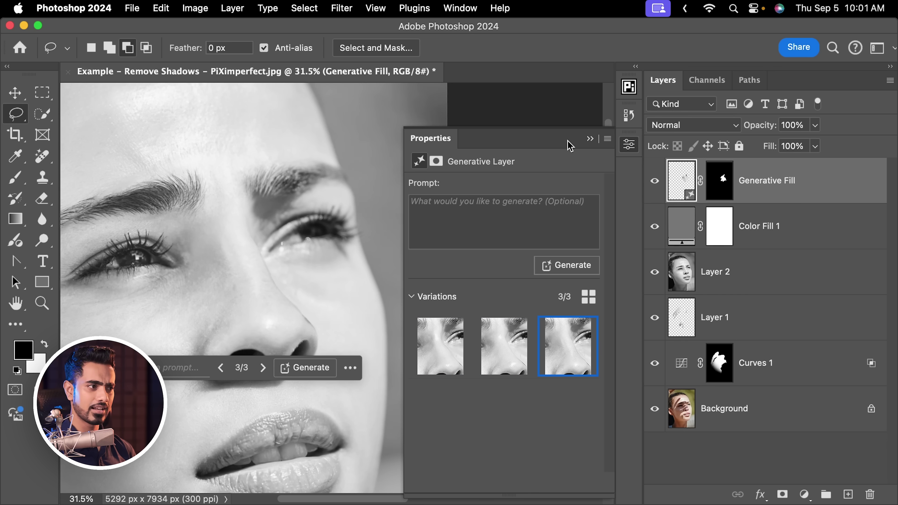
click(590, 138)
scroll(387, 305, down, 2)
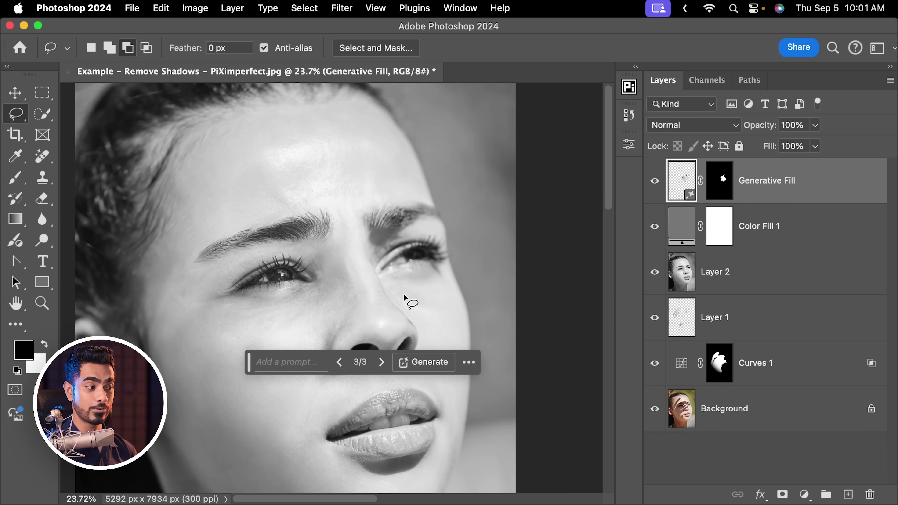
scroll(422, 276, down, 3)
Hide the floating generation bar and Alt-click the Background eye to compare with the colour original
click(506, 309)
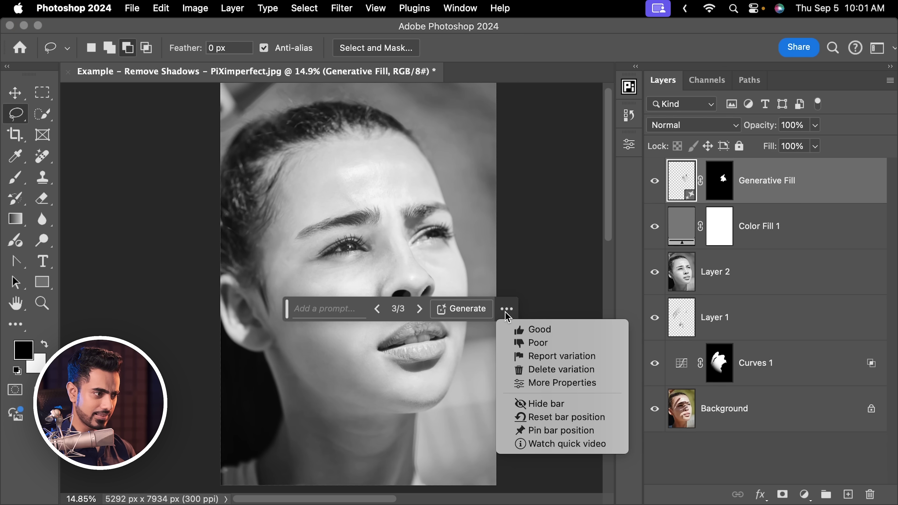
click(544, 402)
alt+click(655, 410)
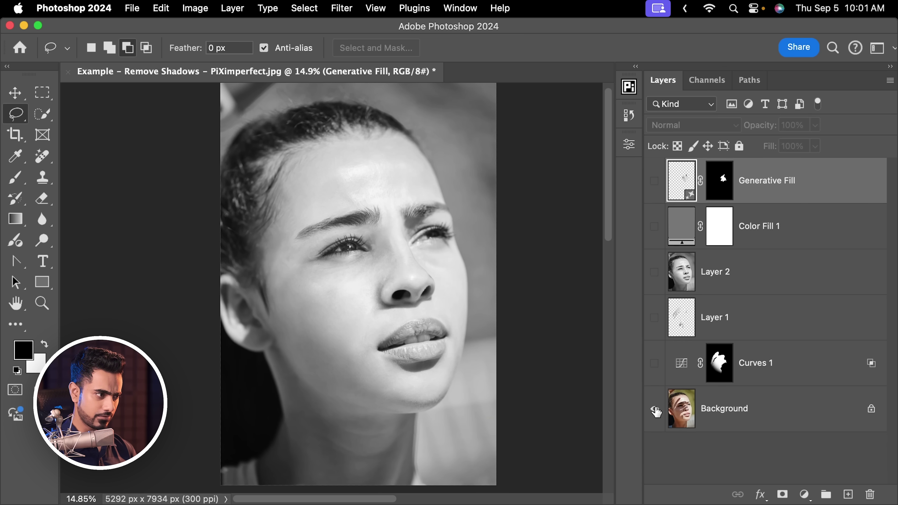
scroll(438, 299, up, 5)
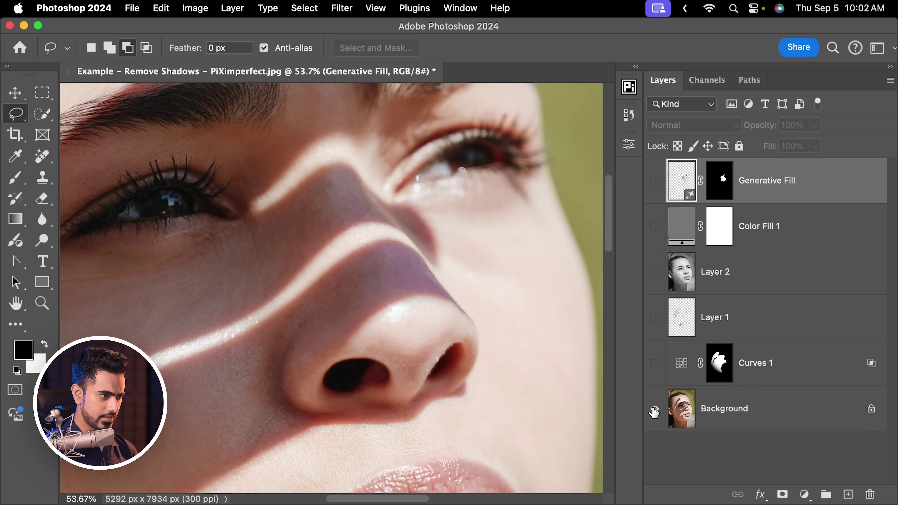
alt+click(654, 412)
scroll(407, 220, down, 3)
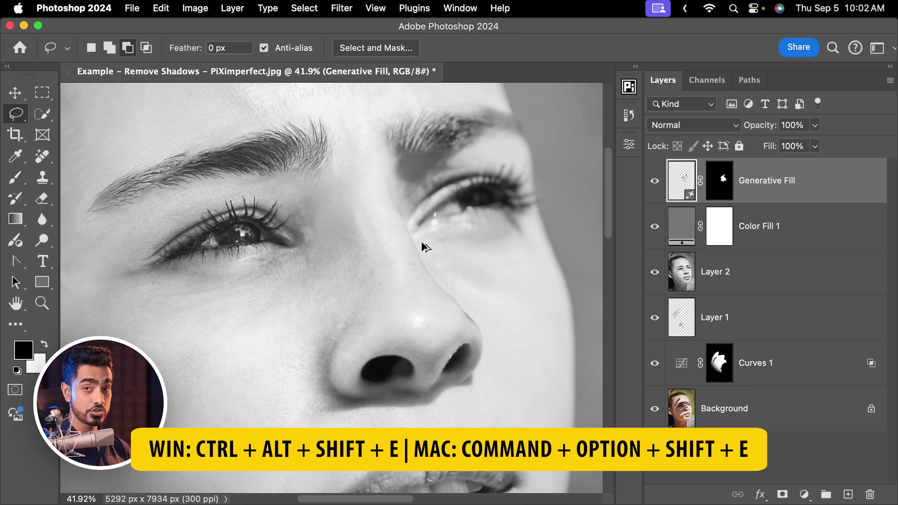
Stamp visible layers into Layer 3 and convert it into a smart object for smart filters
key(super+alt+shift+e)
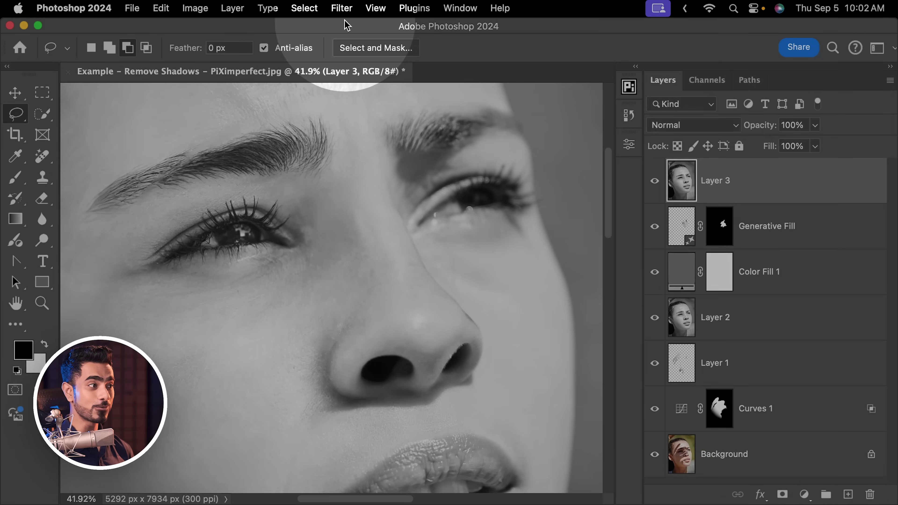
click(341, 8)
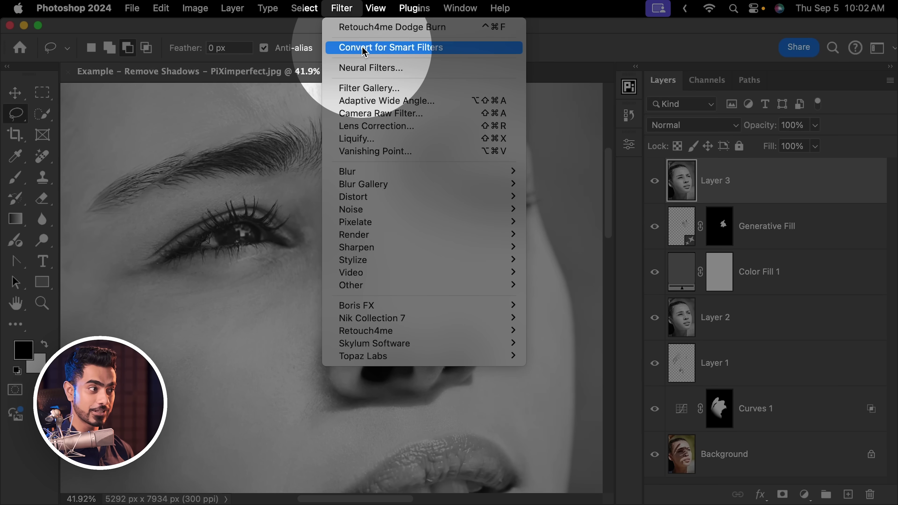
click(369, 53)
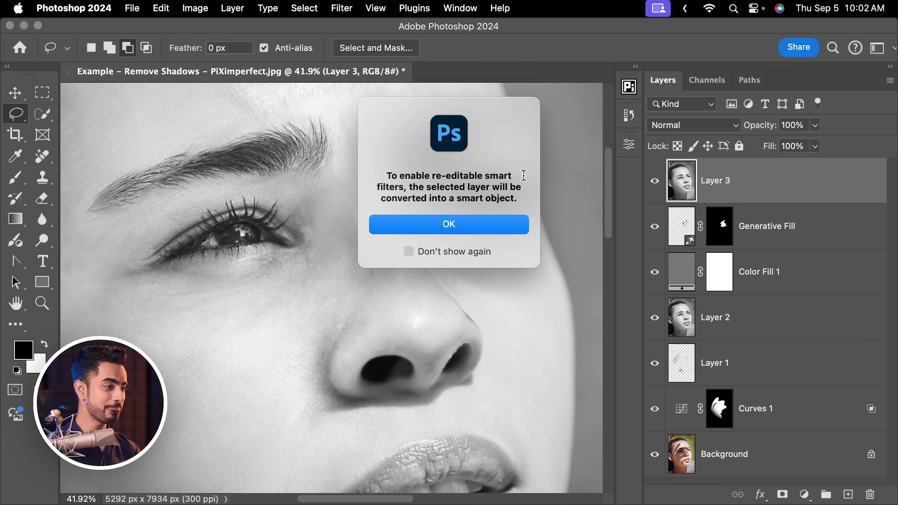
click(441, 224)
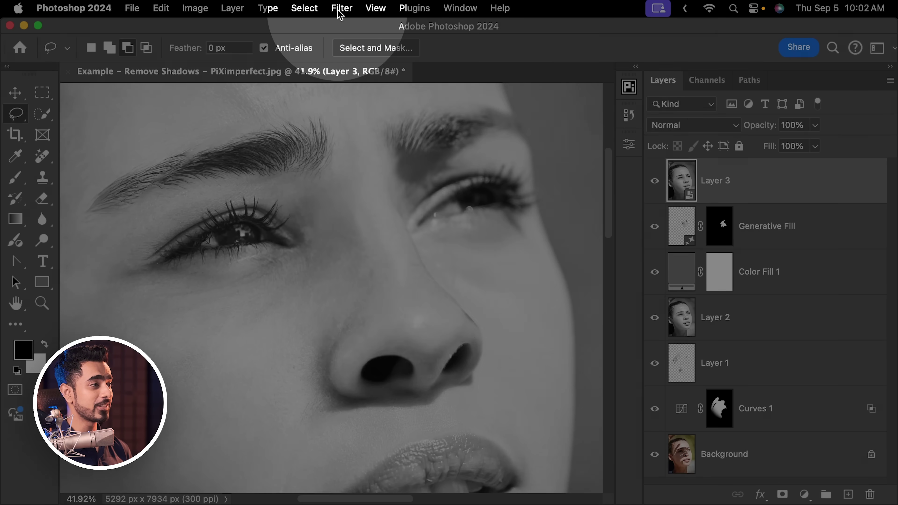
Apply a Liquify smart filter, warping the nose-bridge contour with a 400 brush at 50% zoom
click(342, 8)
click(366, 139)
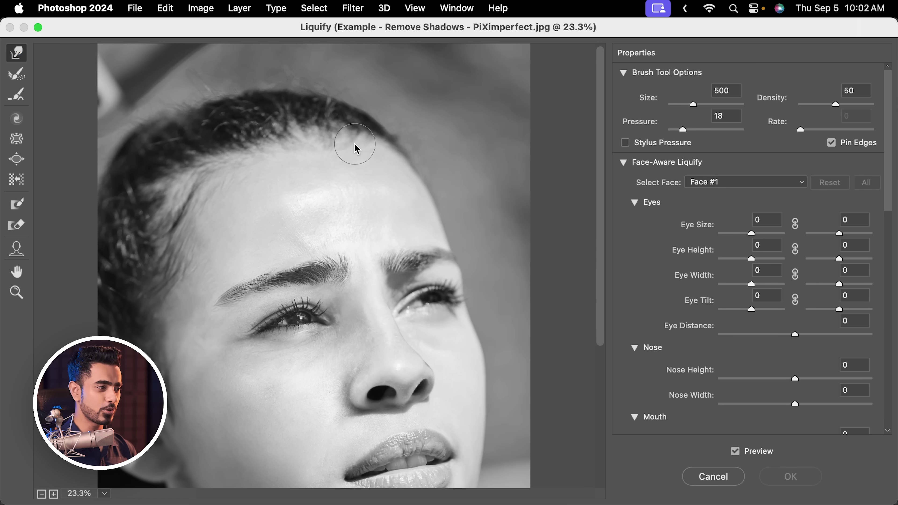
key(super+equal)
key(super+equal)
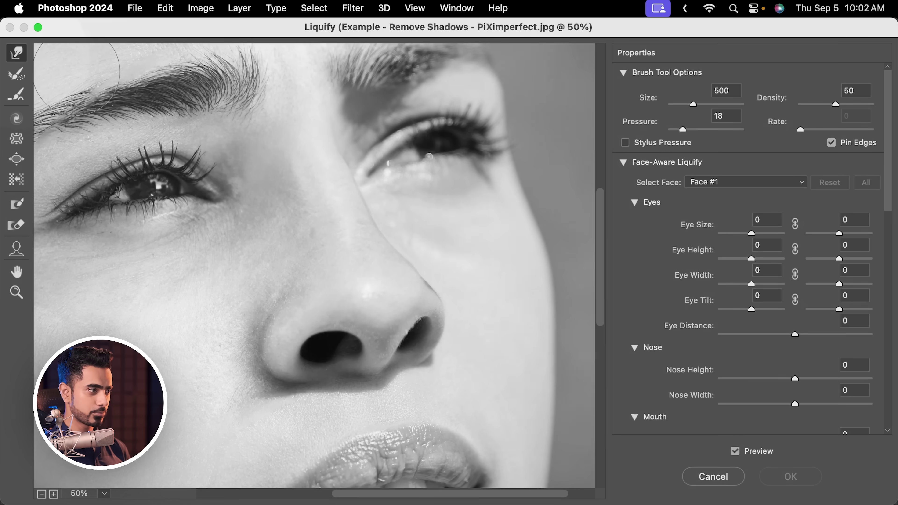
key(bracketright)
key(bracketright)
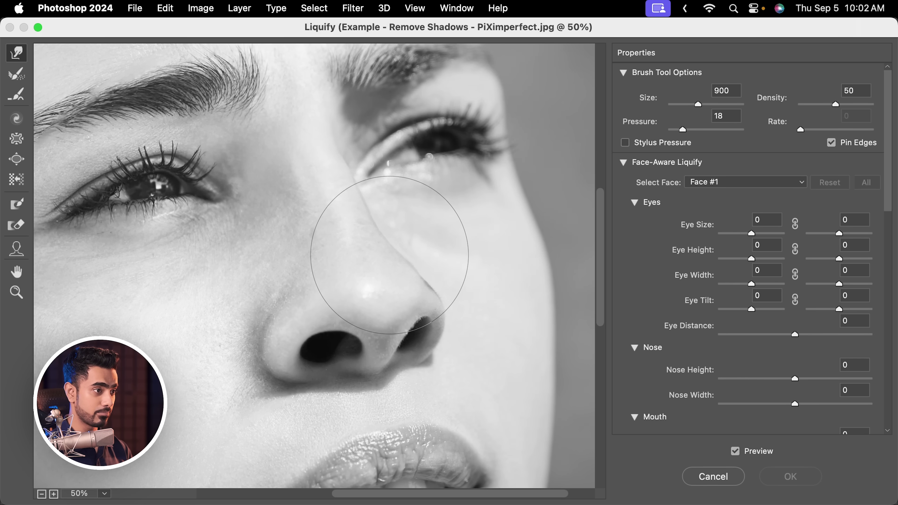
key(bracketleft)
key(bracketleft)
key(bracketleft)
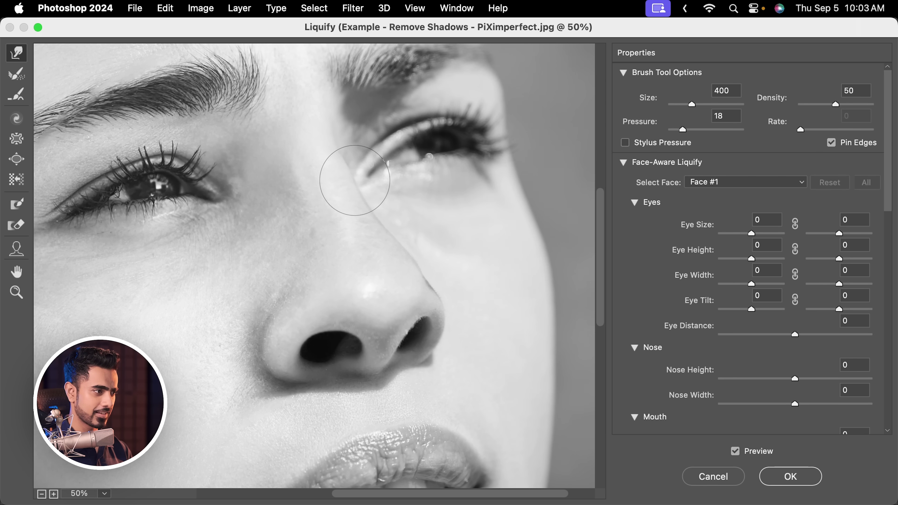
key(bracketleft)
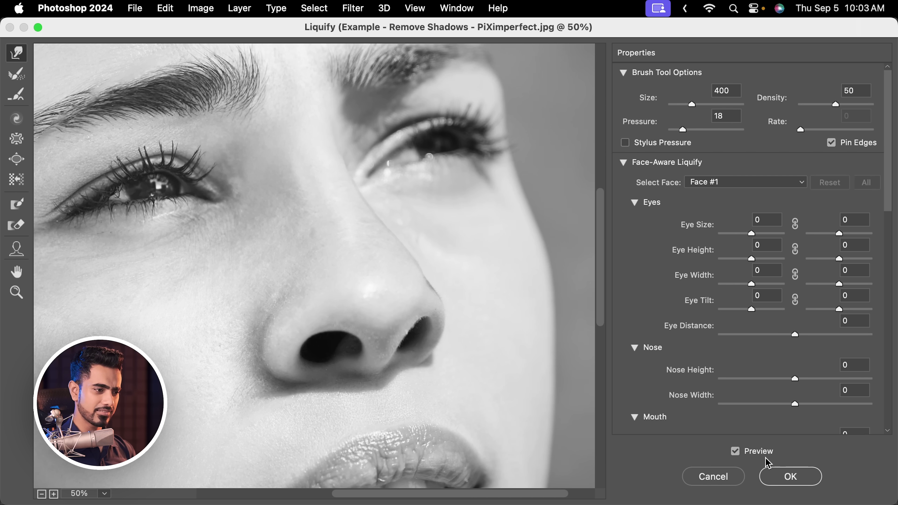
click(790, 481)
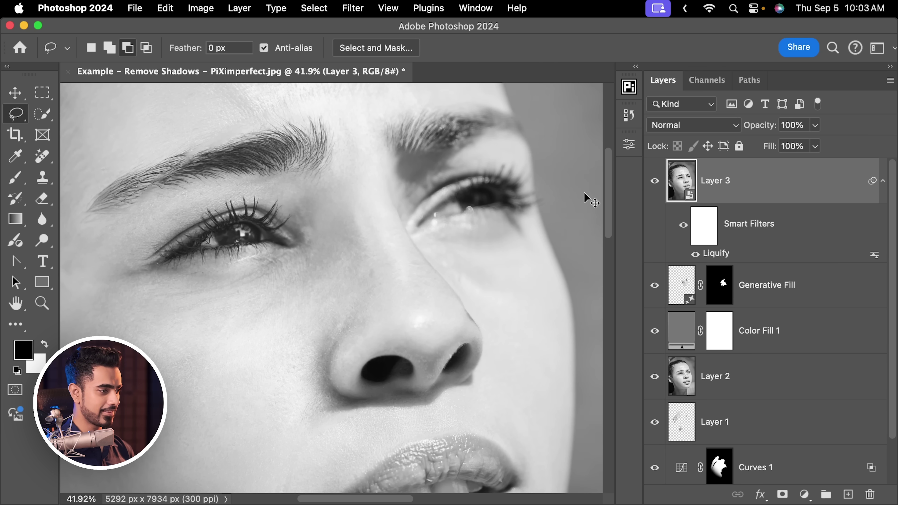
key(super+0)
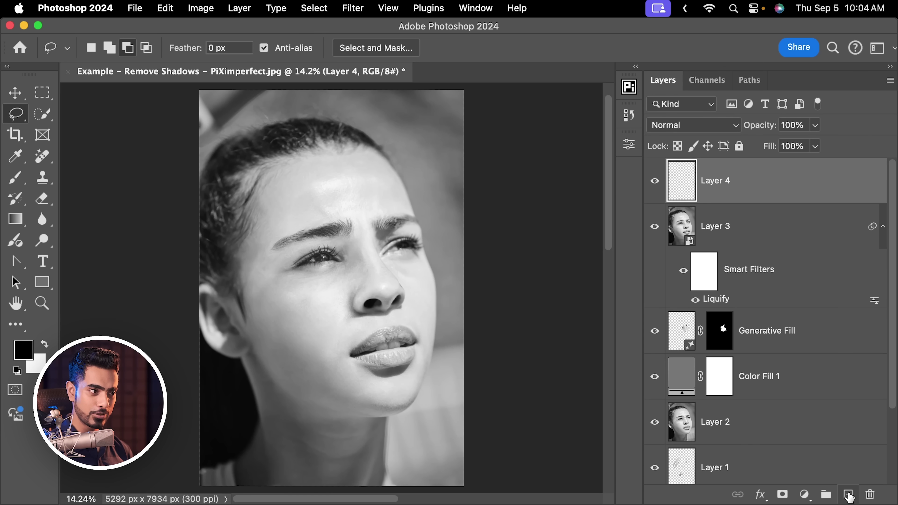
click(690, 125)
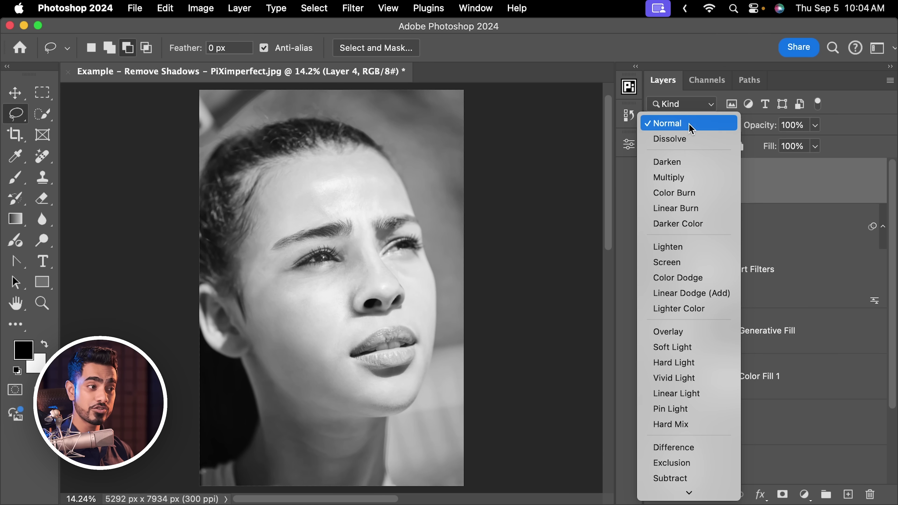
click(694, 349)
click(16, 179)
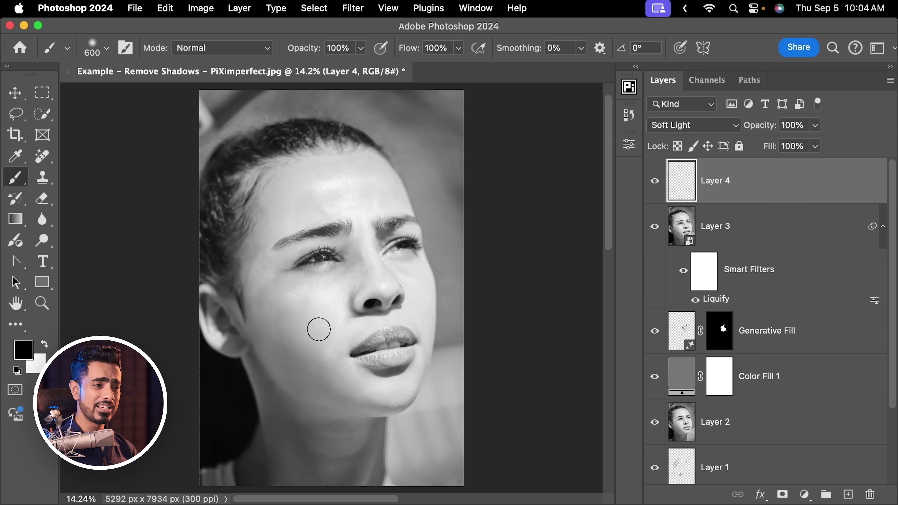
drag(841, 191, 870, 497)
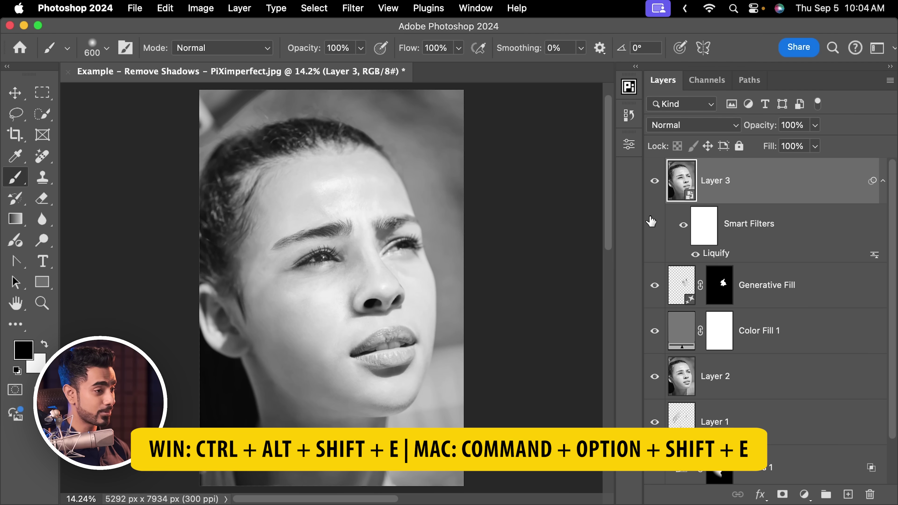
Stamp visible layers into Layer 4 and open Retouch4me Dodge Burn in a maximized window
key(super+alt+shift+e)
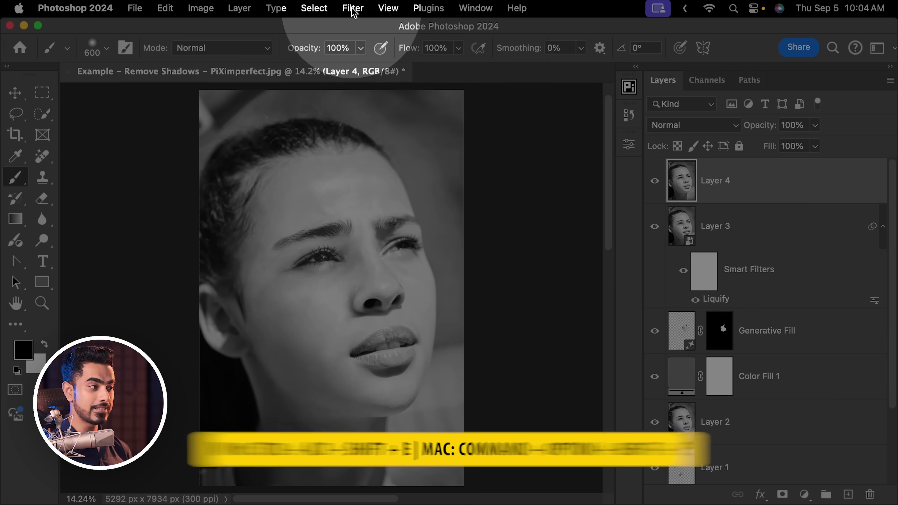
click(353, 8)
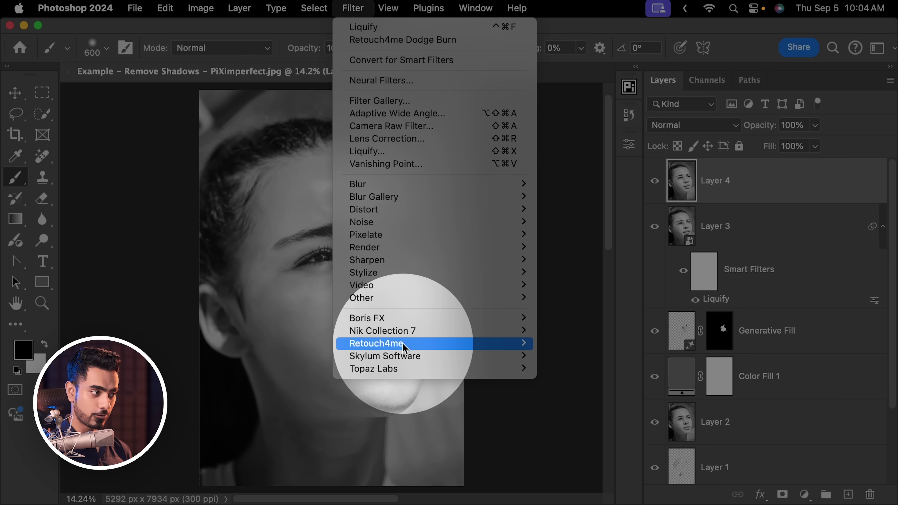
mouse_move(442, 345)
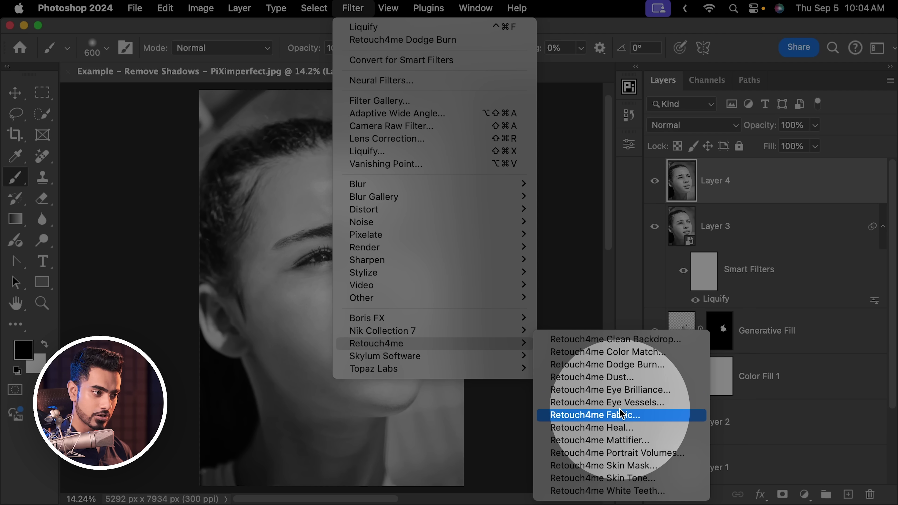
click(621, 368)
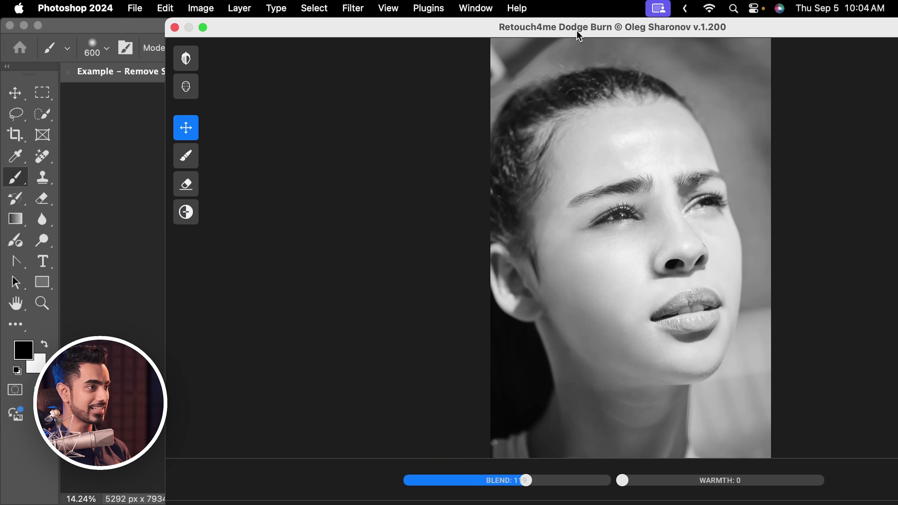
mouse_move(579, 30)
mouse_down()
mouse_move(492, 26)
mouse_move(441, 37)
mouse_up()
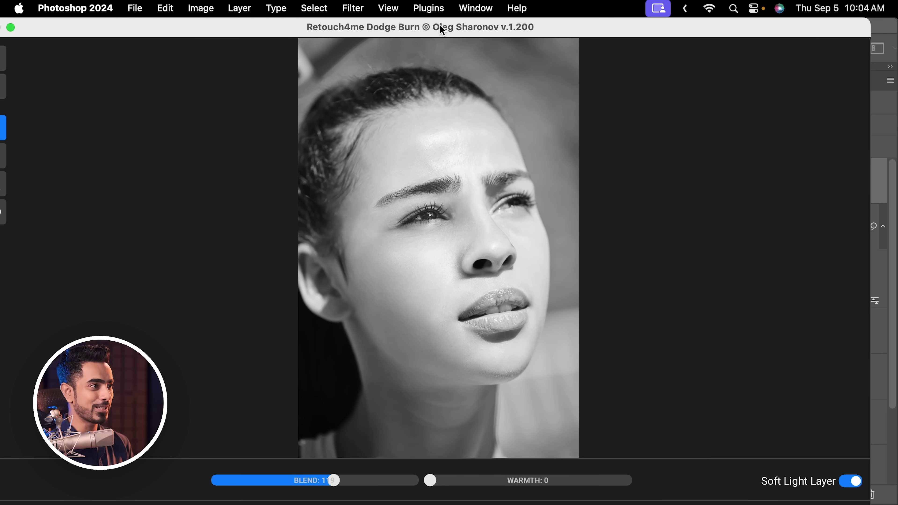
double_click(440, 33)
Compare before and after, set Blend to 200 and Warmth to 0, and apply
drag(447, 239, 451, 235)
drag(364, 447, 244, 451)
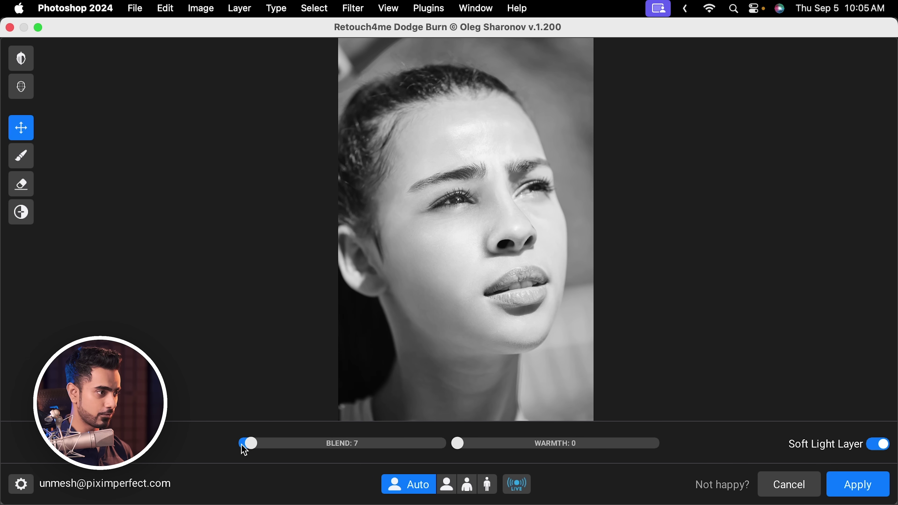
mouse_move(442, 281)
mouse_down()
mouse_move(460, 212)
mouse_move(452, 268)
mouse_up()
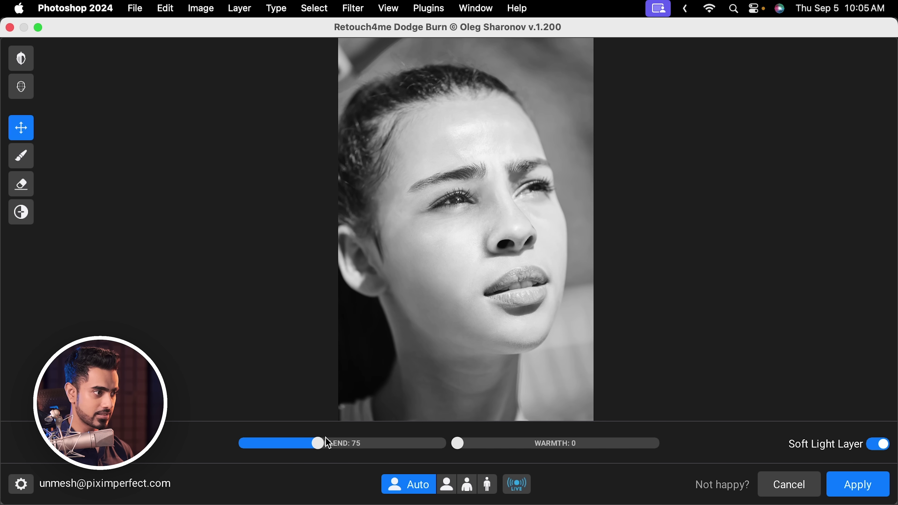
drag(405, 430, 466, 426)
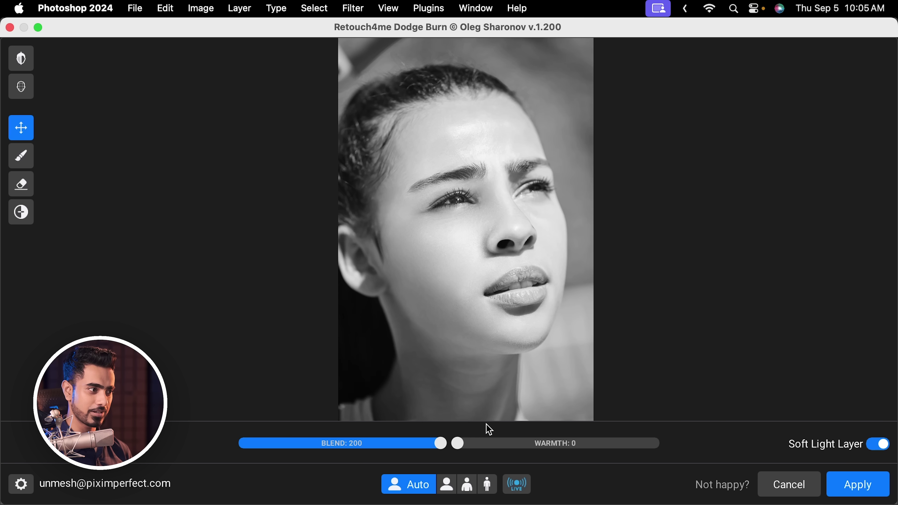
drag(461, 448, 365, 462)
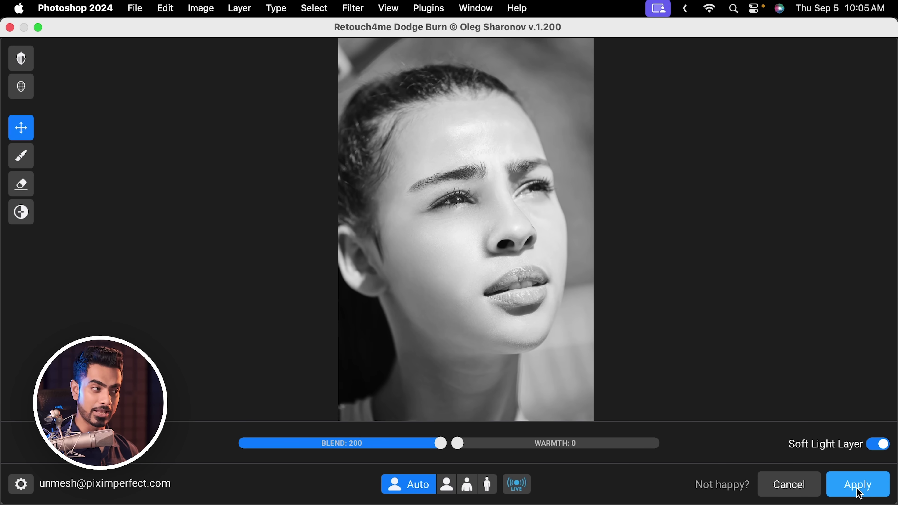
click(859, 492)
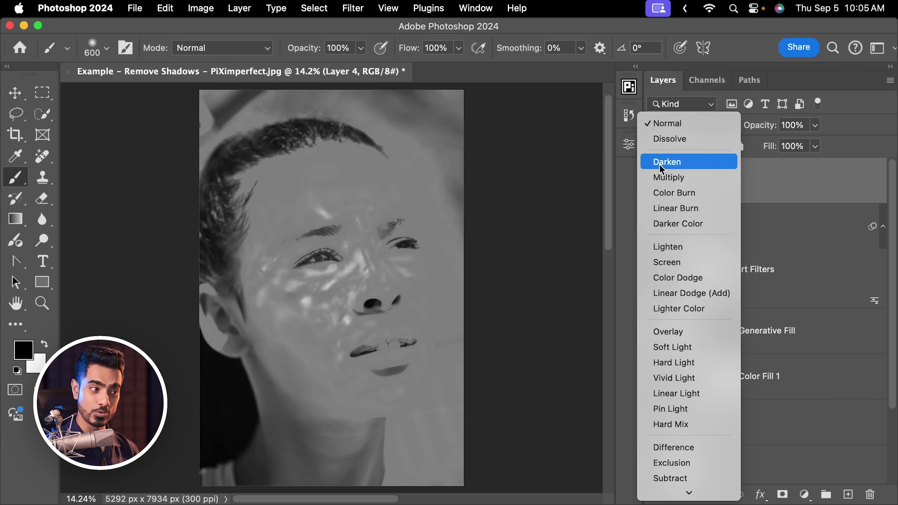
Switch Layer 4 to Soft Light blending and hide and reshow it to compare the effect
click(667, 347)
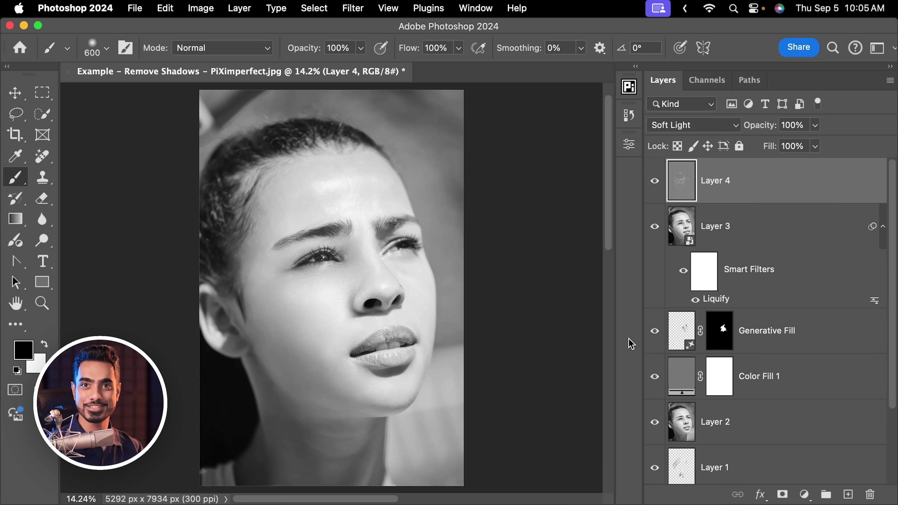
click(657, 182)
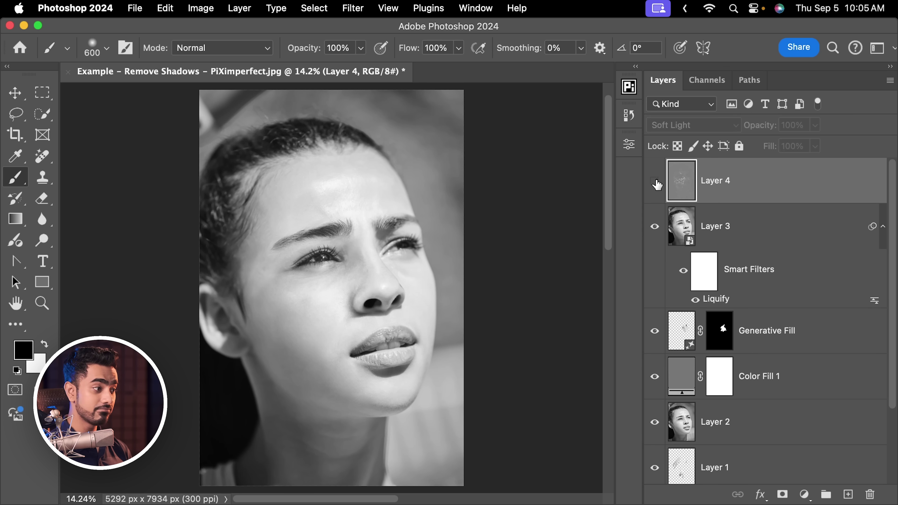
click(656, 182)
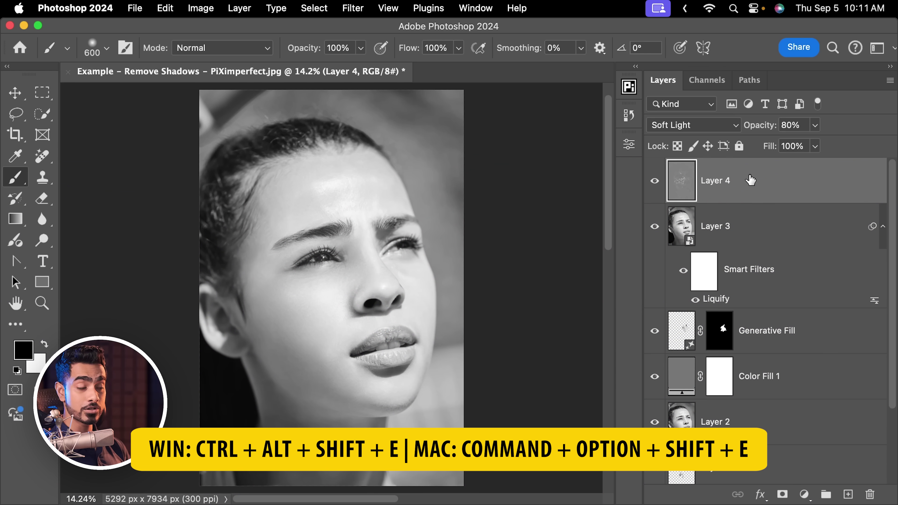
Stamp all visible layers into a new Layer 5 and convert it for smart filters
key(super+alt+shift+e)
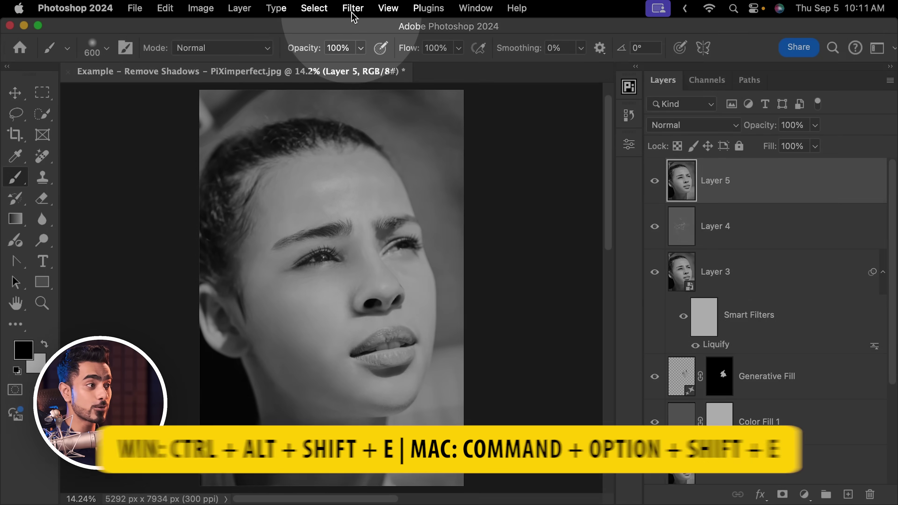
click(352, 8)
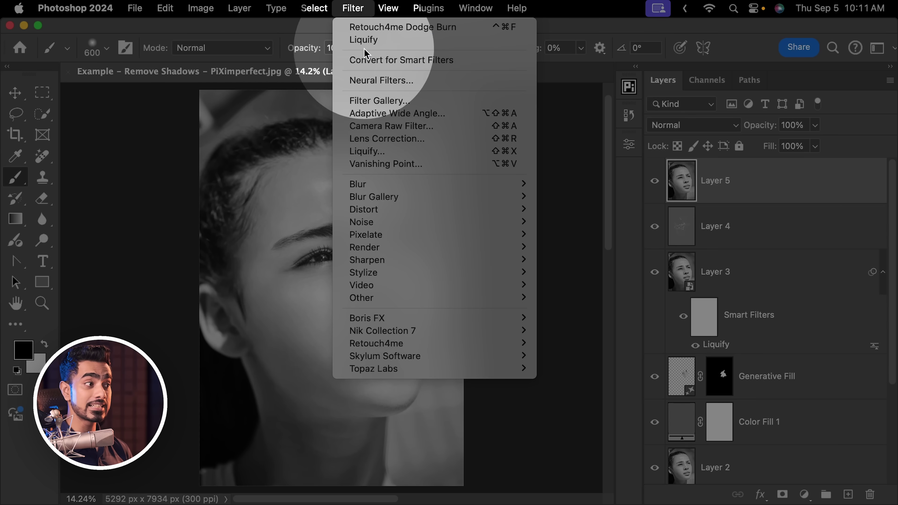
click(381, 64)
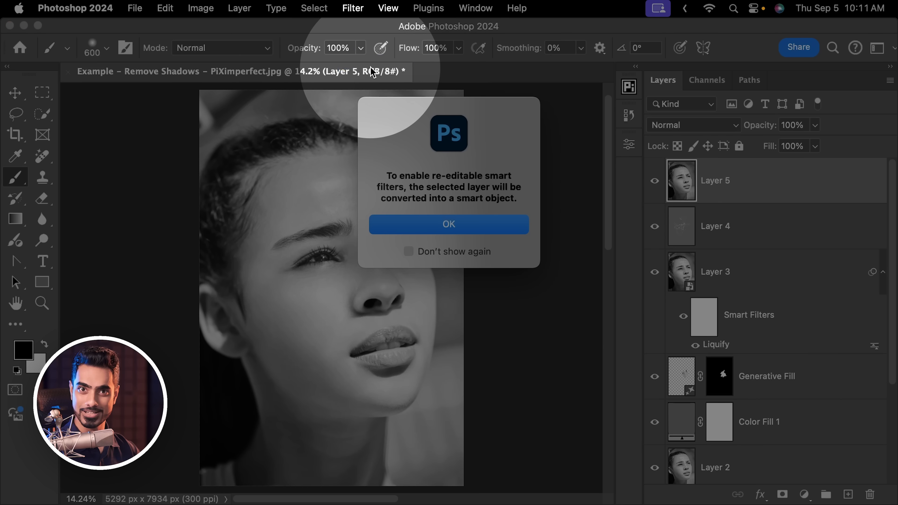
click(449, 225)
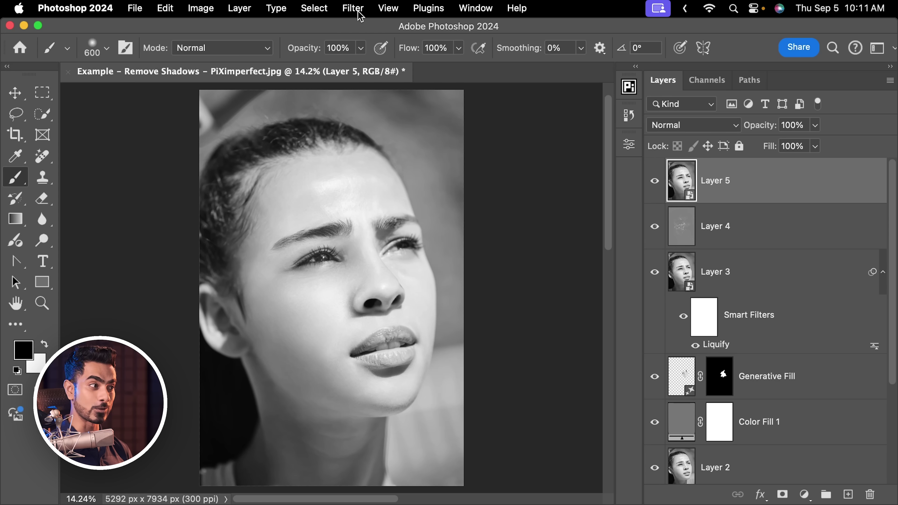
Apply the Colorize neural filter to Layer 5 as a smart filter
click(355, 10)
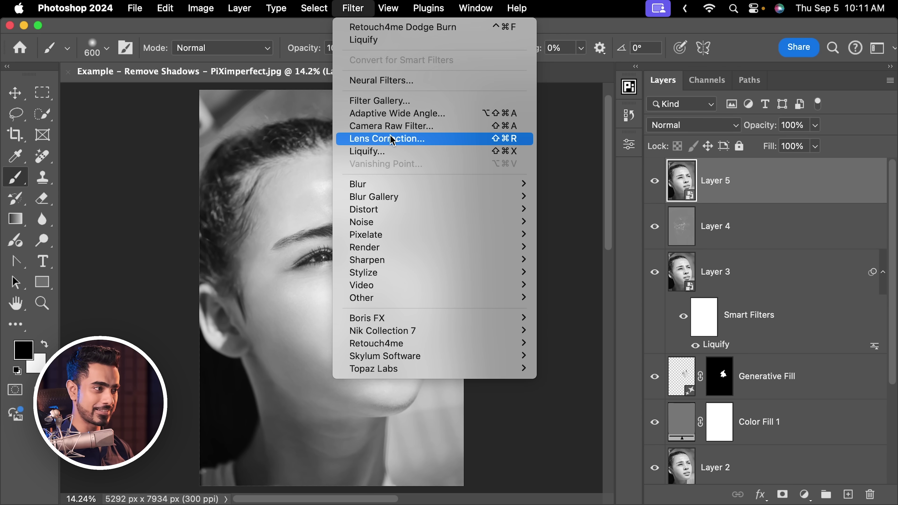
click(402, 89)
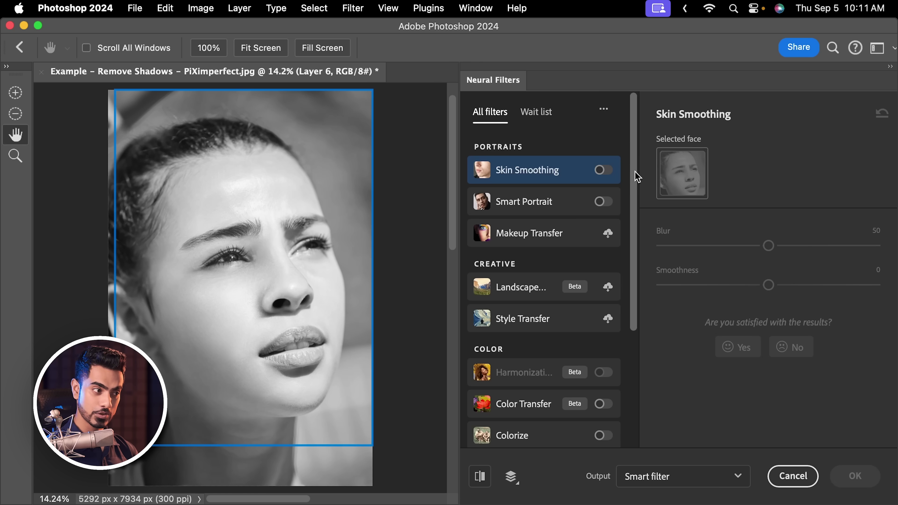
drag(638, 177, 638, 261)
click(598, 315)
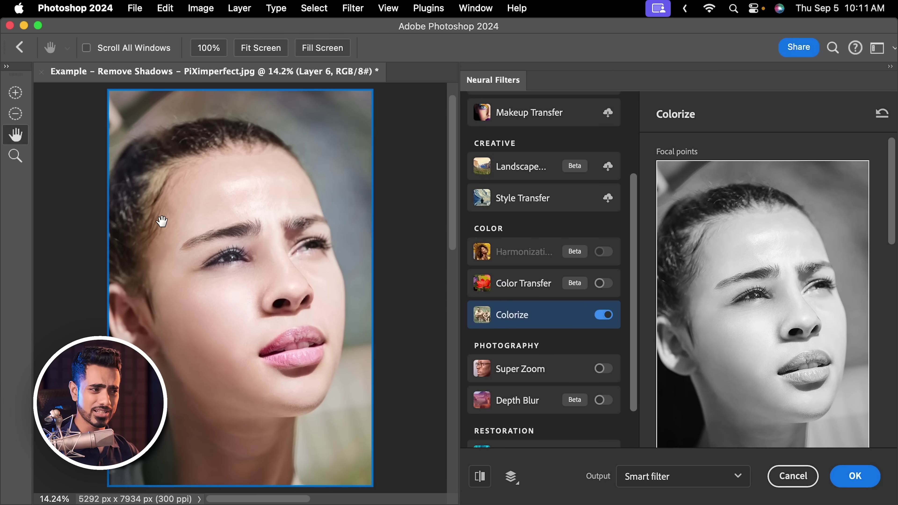
drag(890, 201, 872, 217)
scroll(845, 329, down, 5)
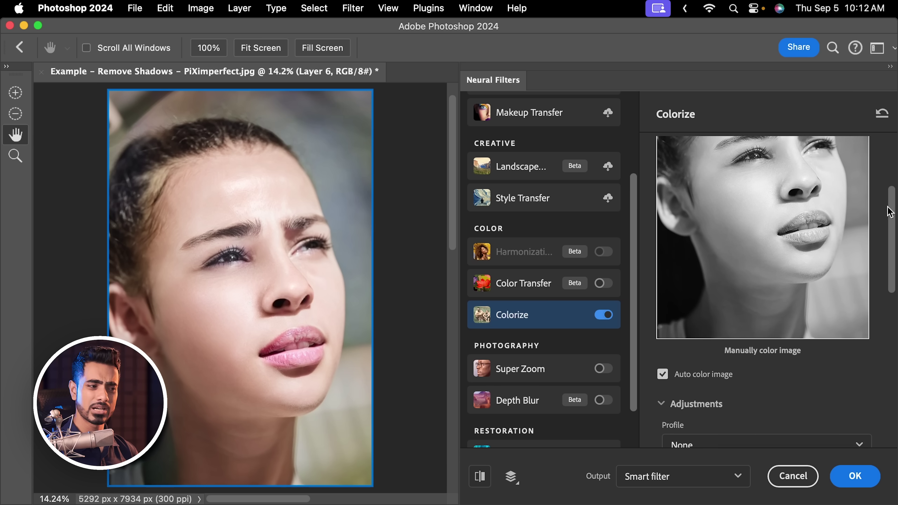
scroll(889, 212, down, 10)
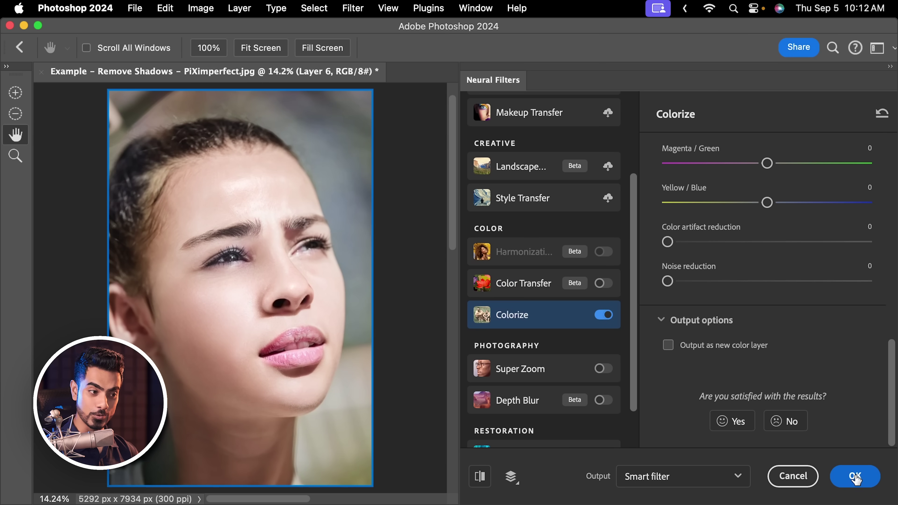
click(856, 478)
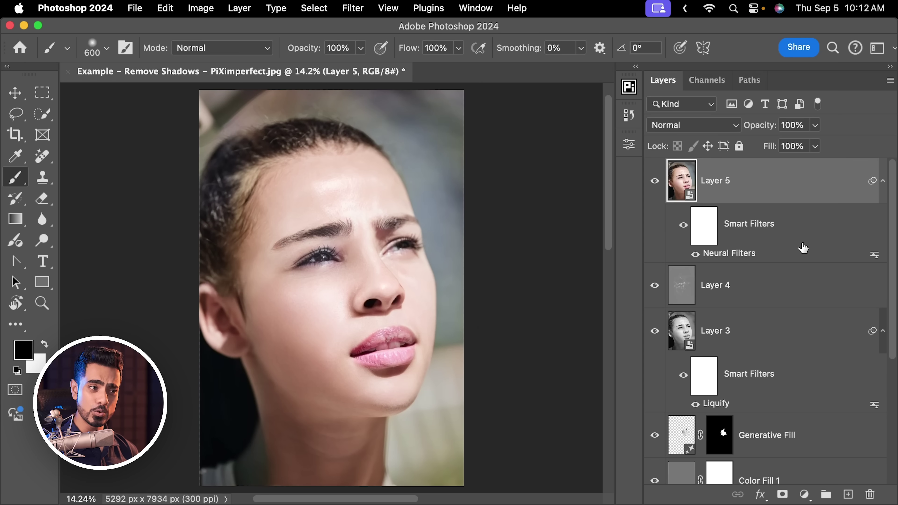
Compare against the original by viewing only the Background layer, then restore all layers
drag(893, 304, 875, 444)
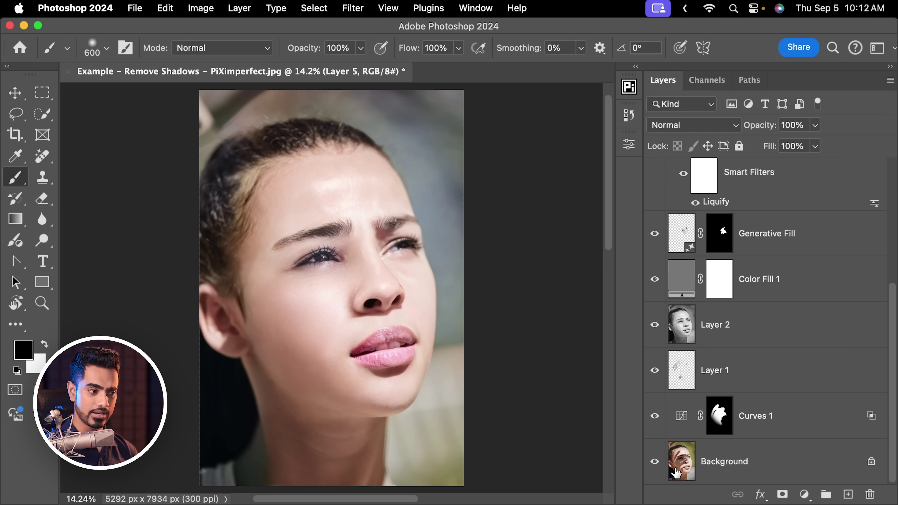
alt+click(654, 464)
alt+click(654, 463)
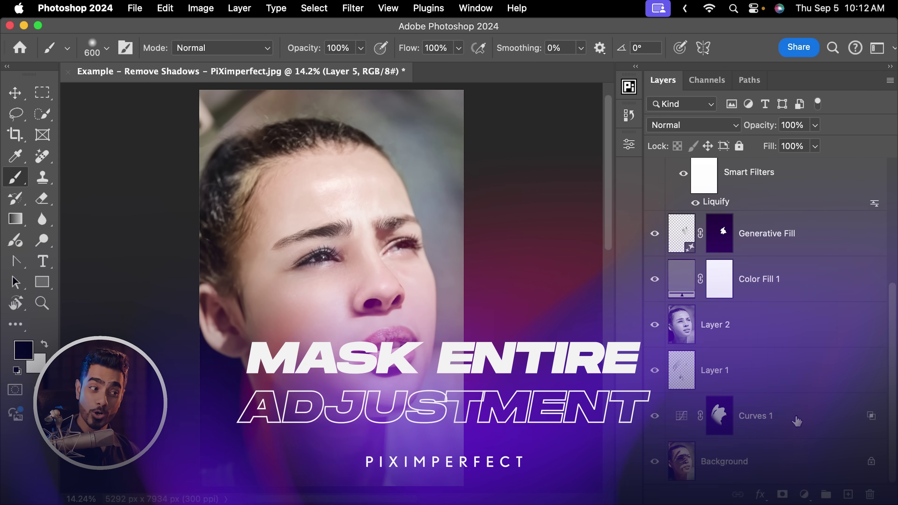
Group the layers from Curves 1 up to Layer 5 and name the group 'Remove Shadow'
click(798, 415)
drag(893, 382, 895, 285)
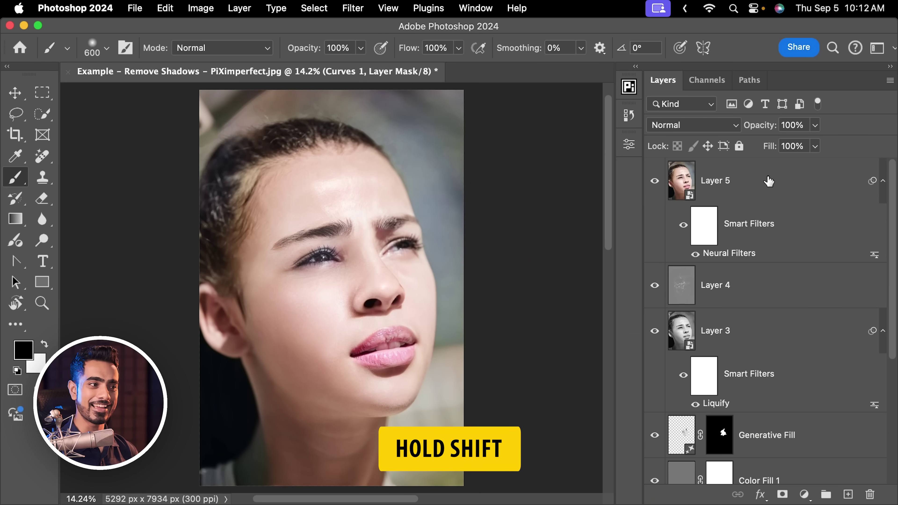
shift+click(764, 182)
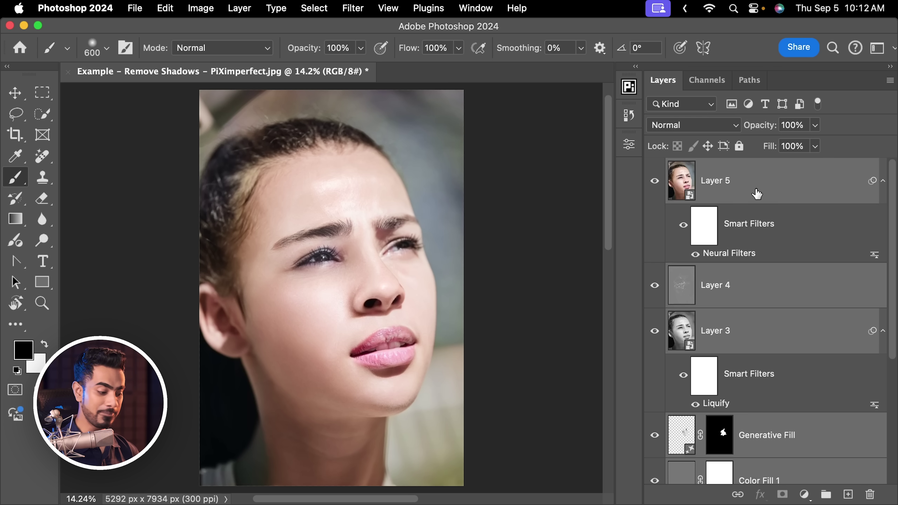
key(super+g)
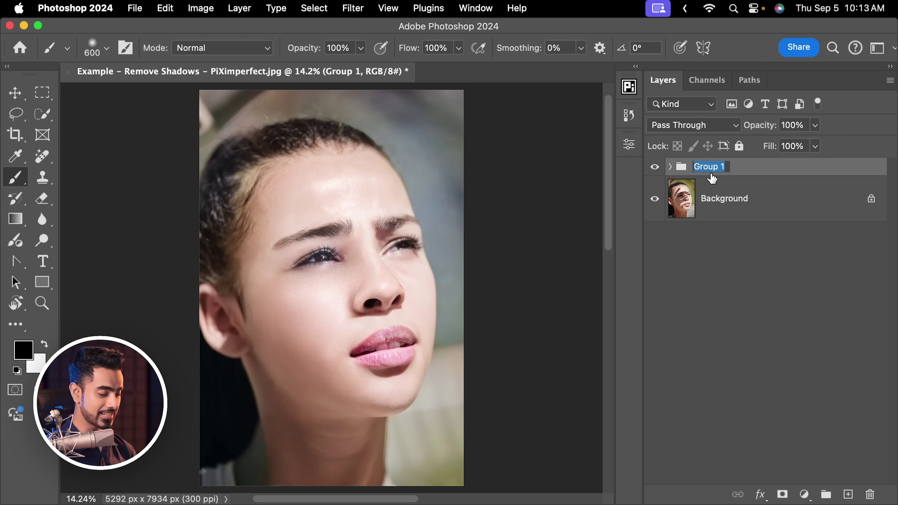
text(w)
key(Return)
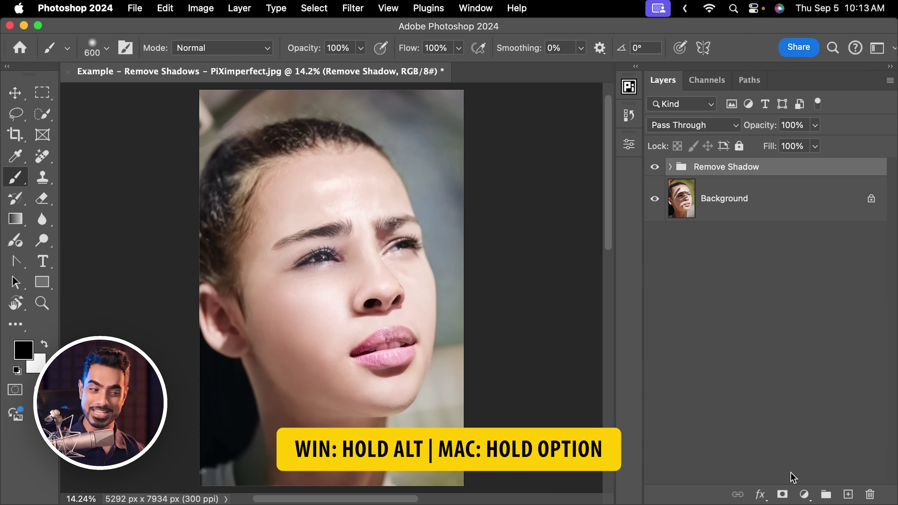
Add a black layer mask to the Remove Shadow group and pick the Soft Round brush
alt+click(783, 494)
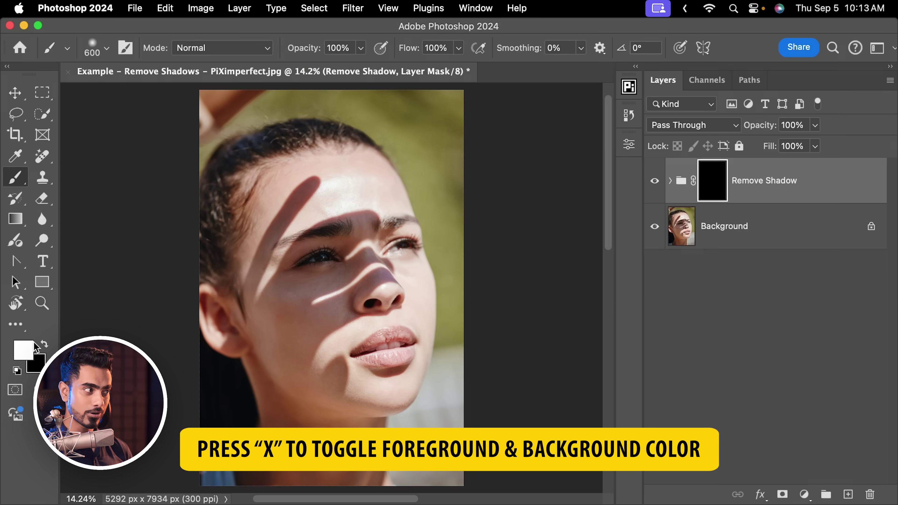
click(96, 53)
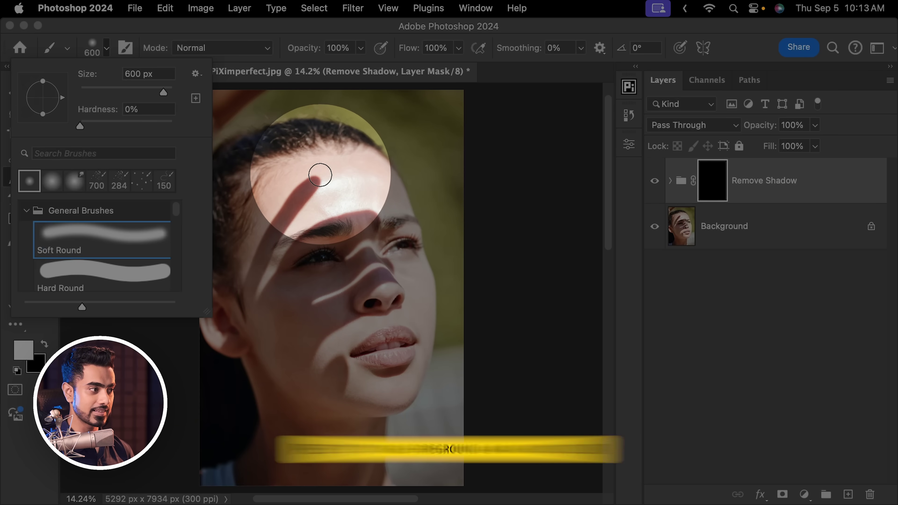
drag(321, 177, 308, 193)
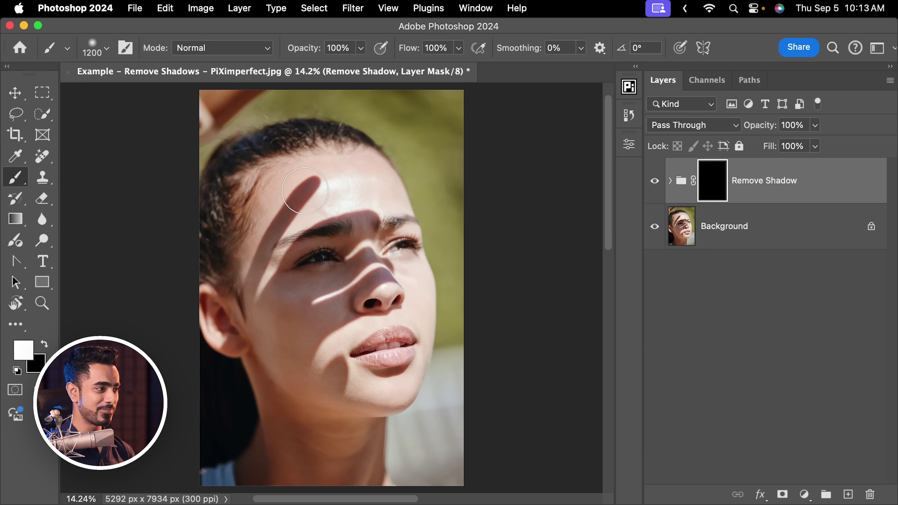
Paint the mask white over the forehead and chin shadows, adjusting brush size as needed
mouse_move(306, 191)
mouse_down()
mouse_move(270, 236)
mouse_move(265, 260)
mouse_move(284, 322)
mouse_move(301, 277)
mouse_move(309, 307)
mouse_move(382, 275)
mouse_move(387, 281)
mouse_move(347, 227)
mouse_move(371, 222)
mouse_up()
key(bracketleft)
key(bracketleft)
key(bracketleft)
key(bracketright)
key(bracketright)
key(bracketright)
key(bracketright)
key(bracketleft)
key(bracketleft)
key(bracketleft)
key(bracketleft)
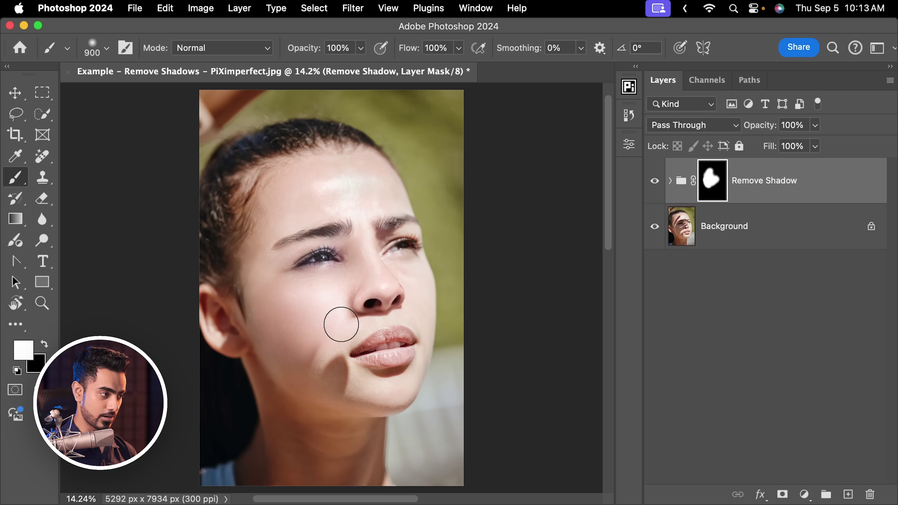
key(bracketright)
key(bracketright)
key(bracketright)
key(bracketright)
key(bracketright)
key(bracketright)
key(bracketright)
mouse_move(341, 325)
mouse_down()
mouse_move(307, 355)
mouse_move(342, 373)
mouse_move(294, 374)
mouse_move(356, 424)
mouse_up()
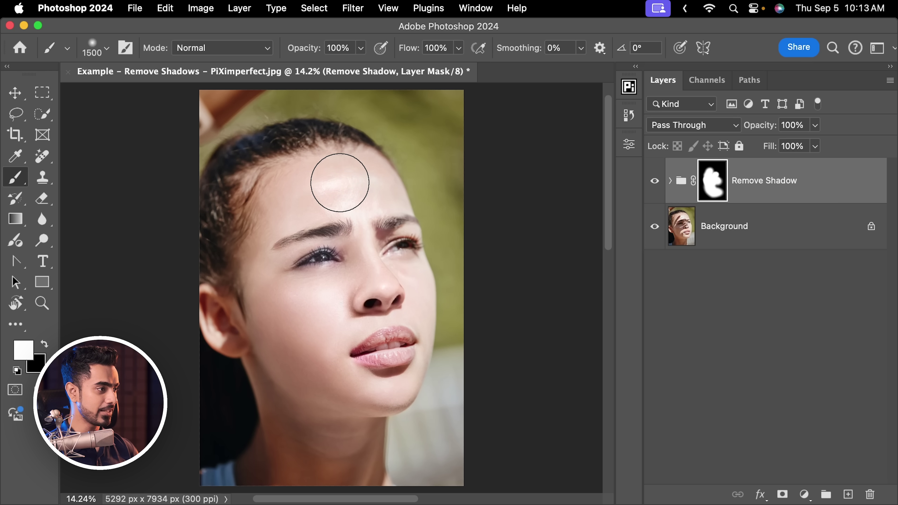
drag(348, 187, 331, 187)
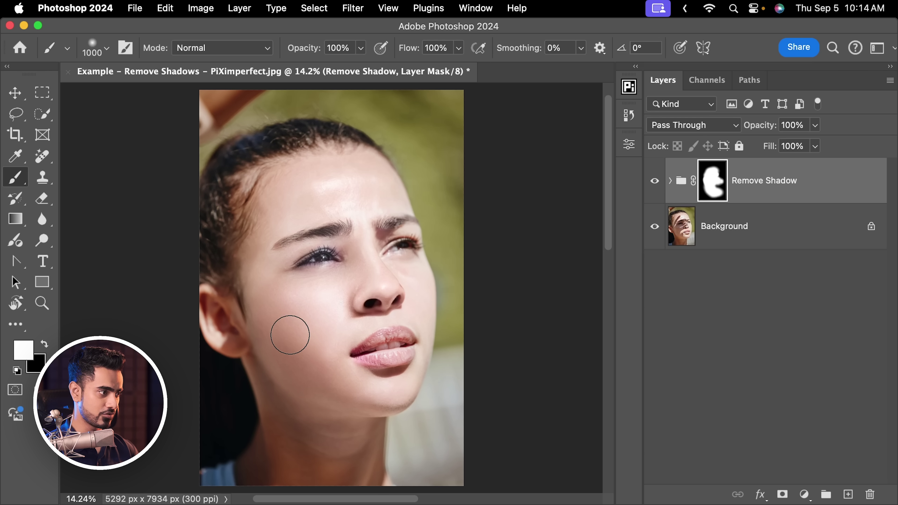
alt+click(655, 228)
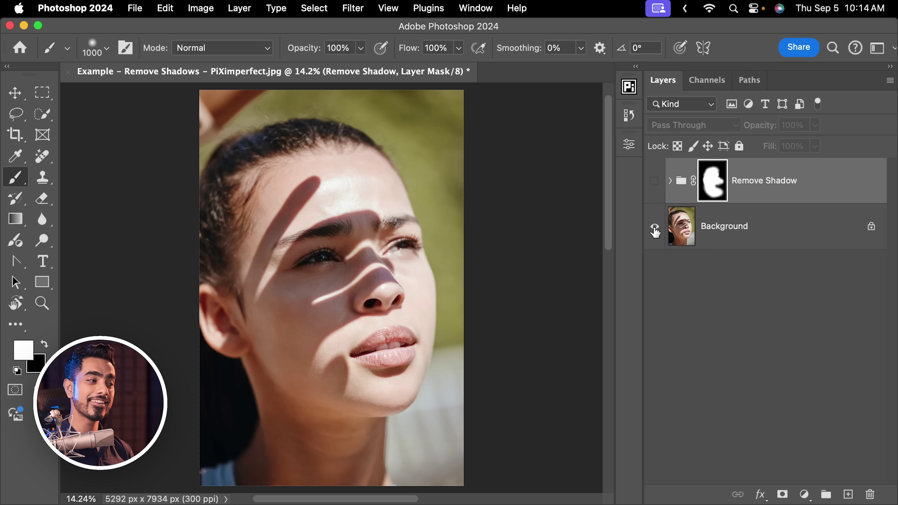
alt+click(655, 230)
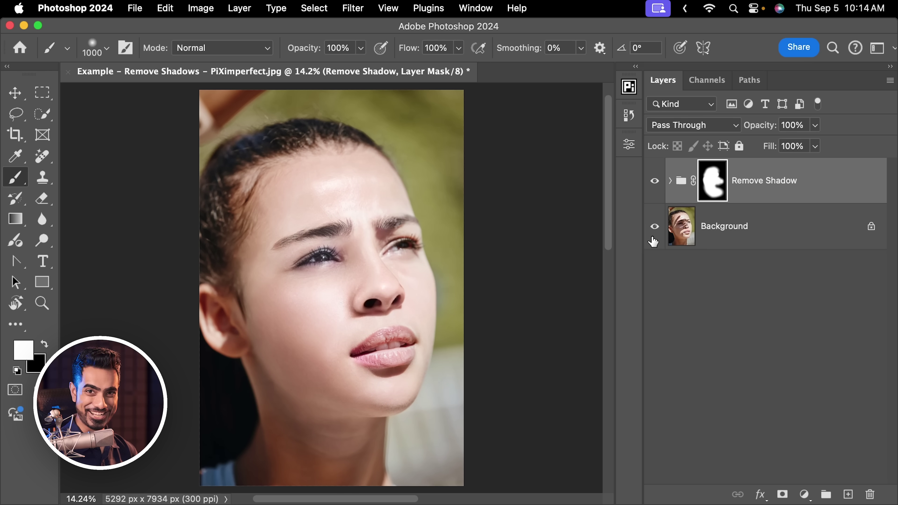